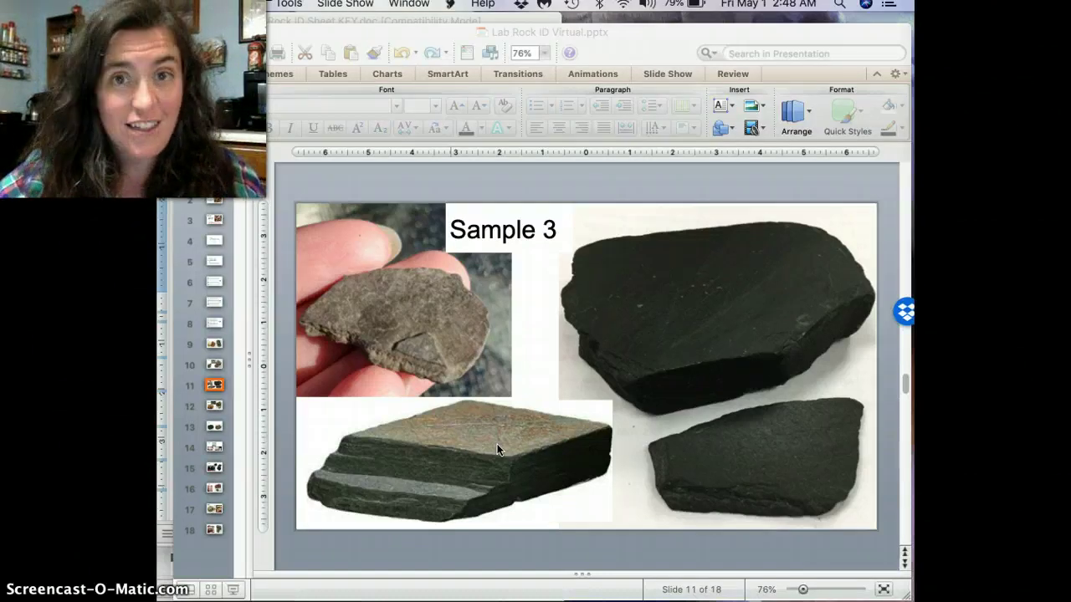
Step: Show Rock ID Key and Tables.doc scrolled up to key steps 1a through 6b
click(161, 303)
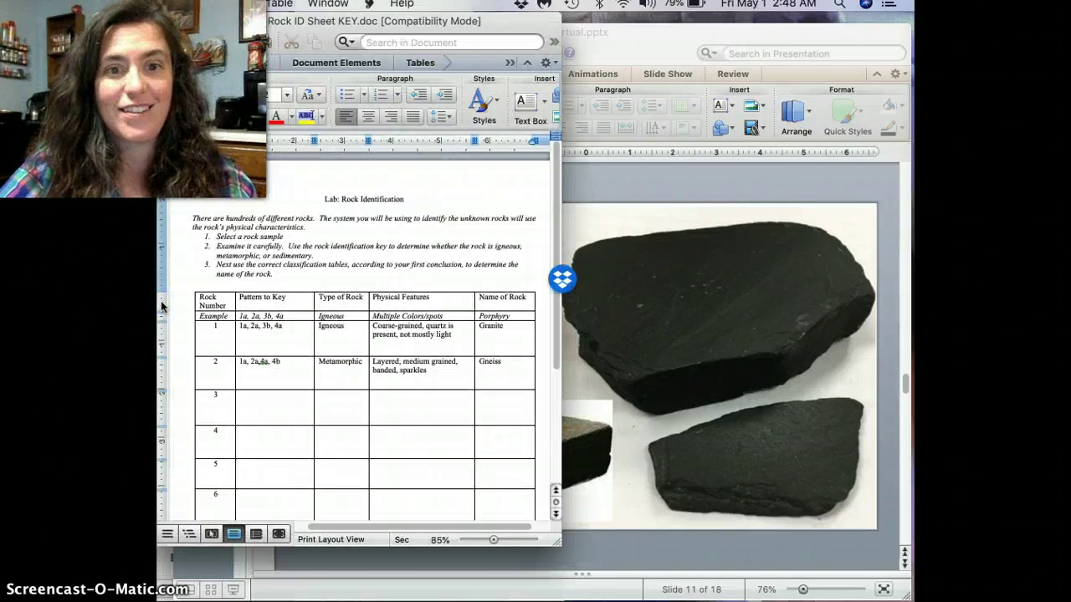
click(159, 567)
scroll(271, 430, up, 10)
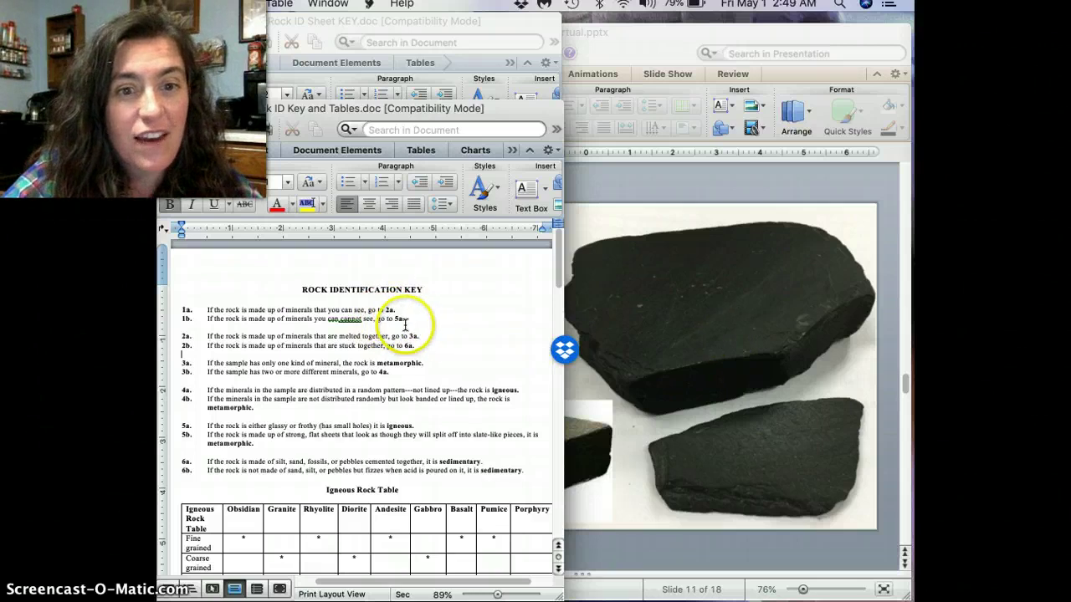
click(187, 356)
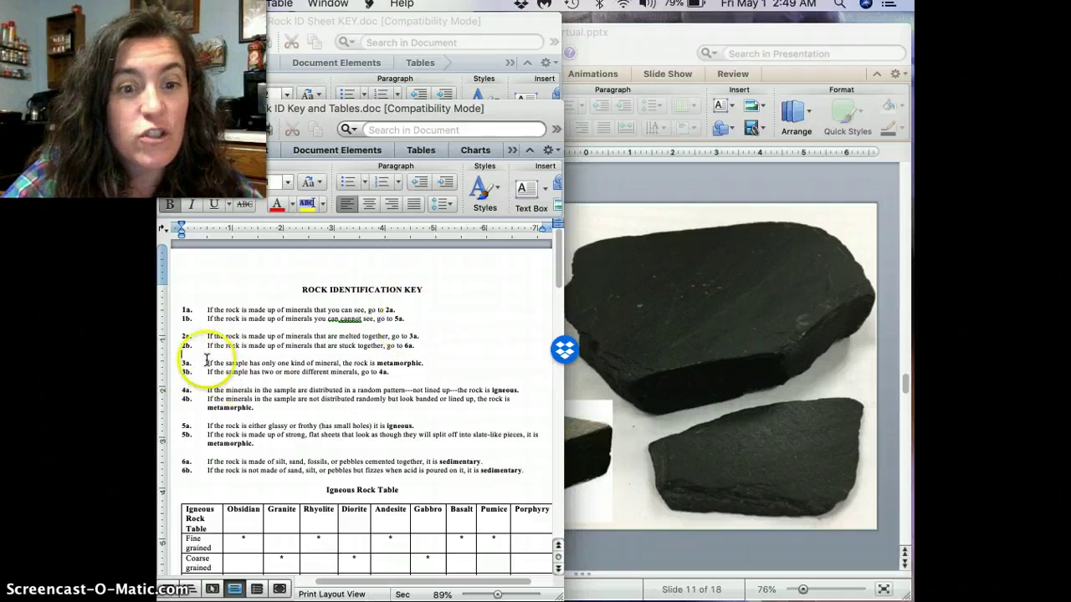
click(257, 445)
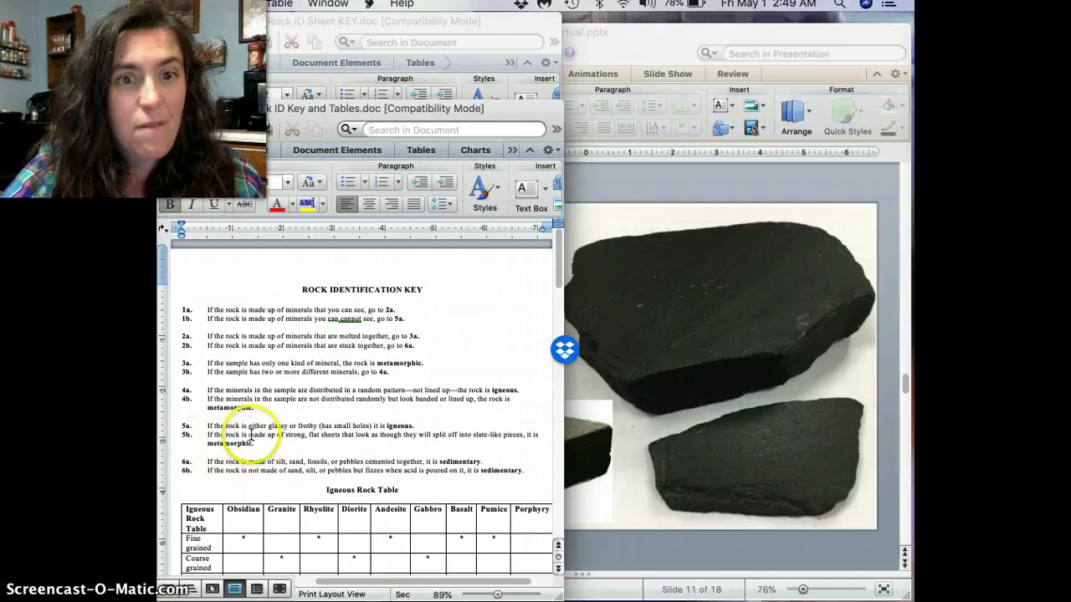
Step: Enter key pattern '1a, 5b' and rock type Metamorphic in row 3 of the answer sheet
click(311, 30)
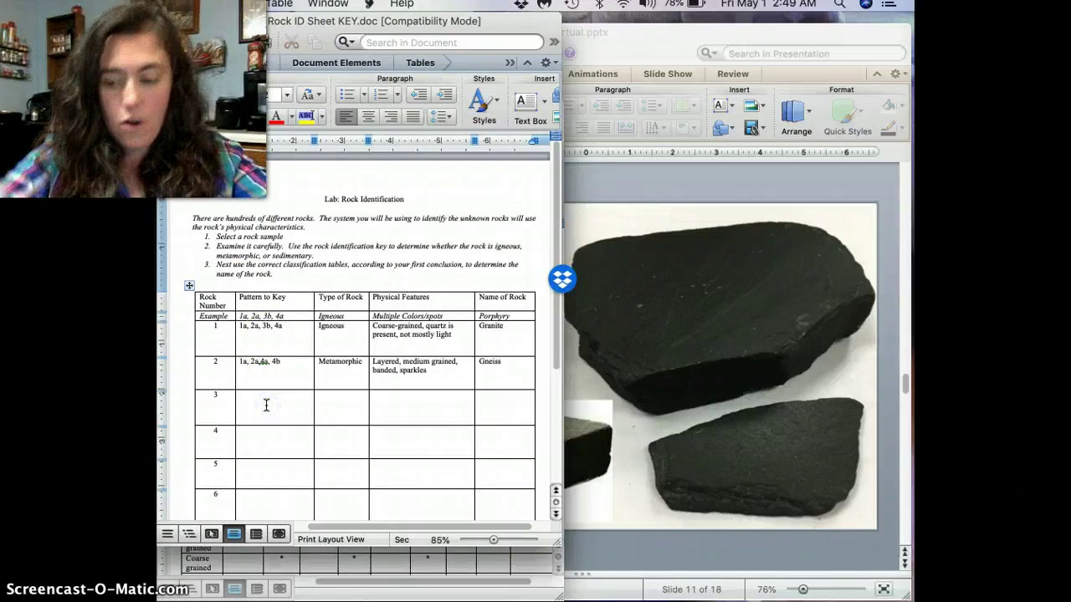
text(1a,)
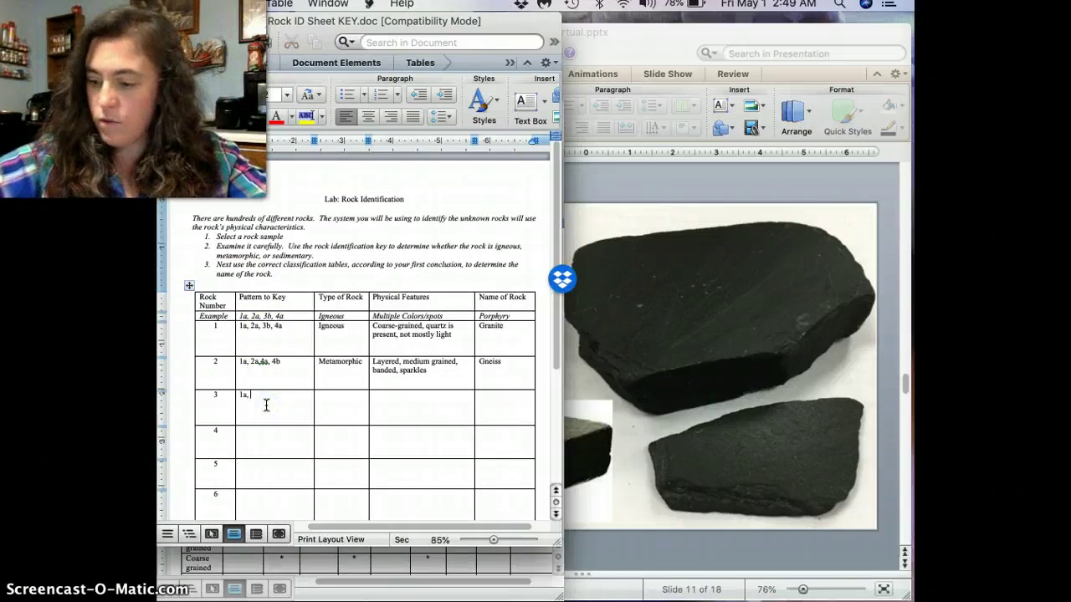
text( 5b)
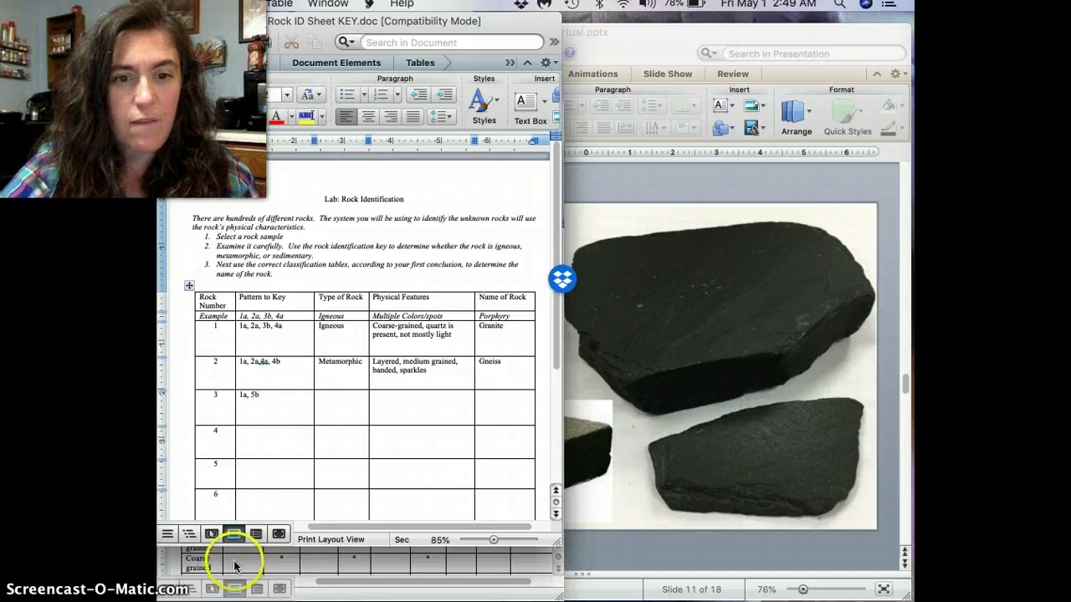
click(358, 416)
text(Metamorph)
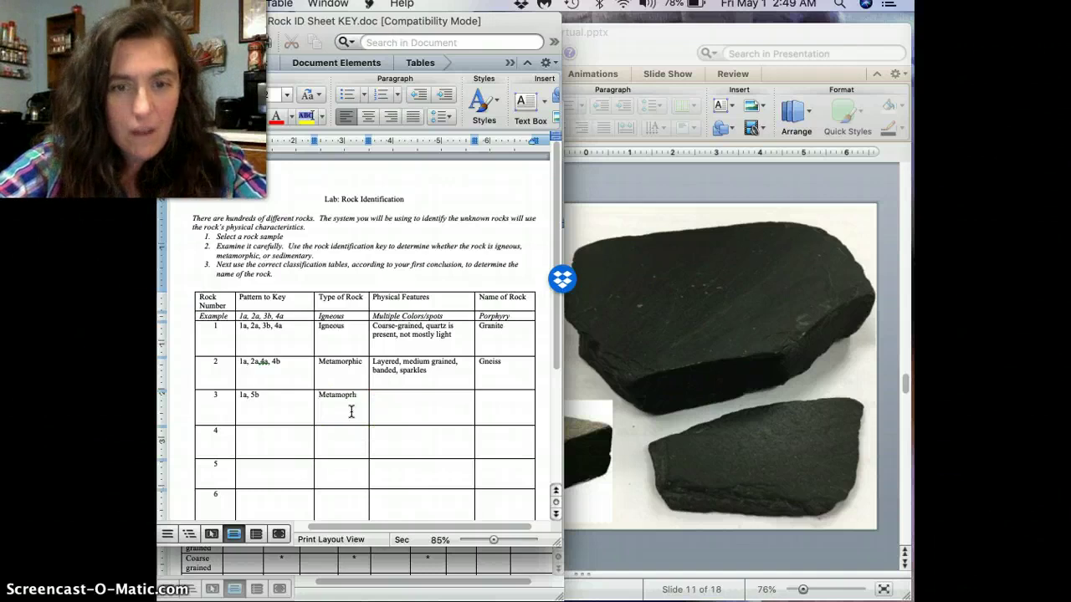
text(rphic)
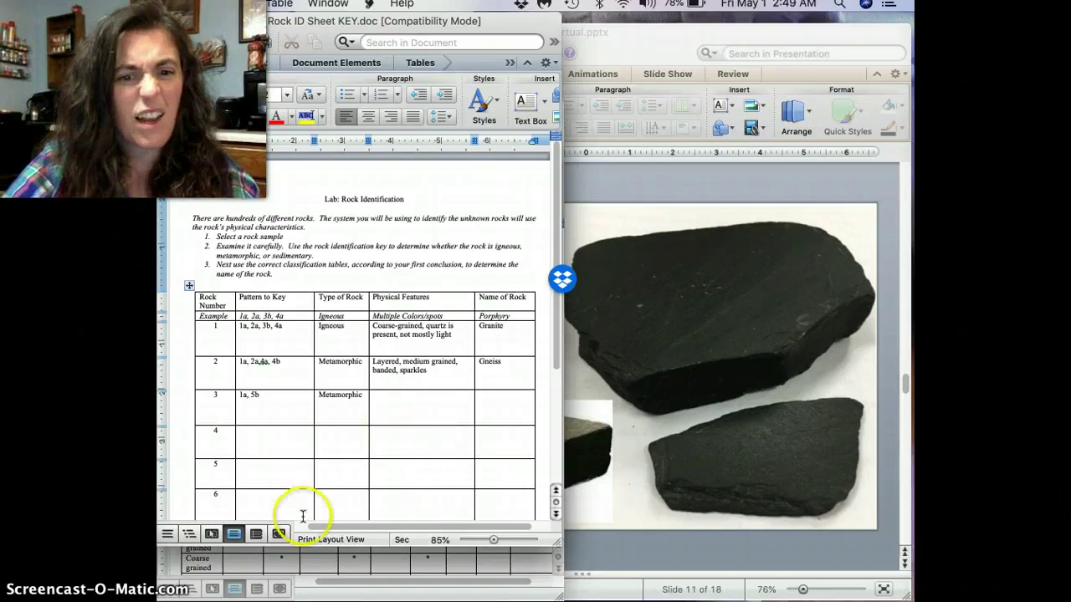
click(276, 573)
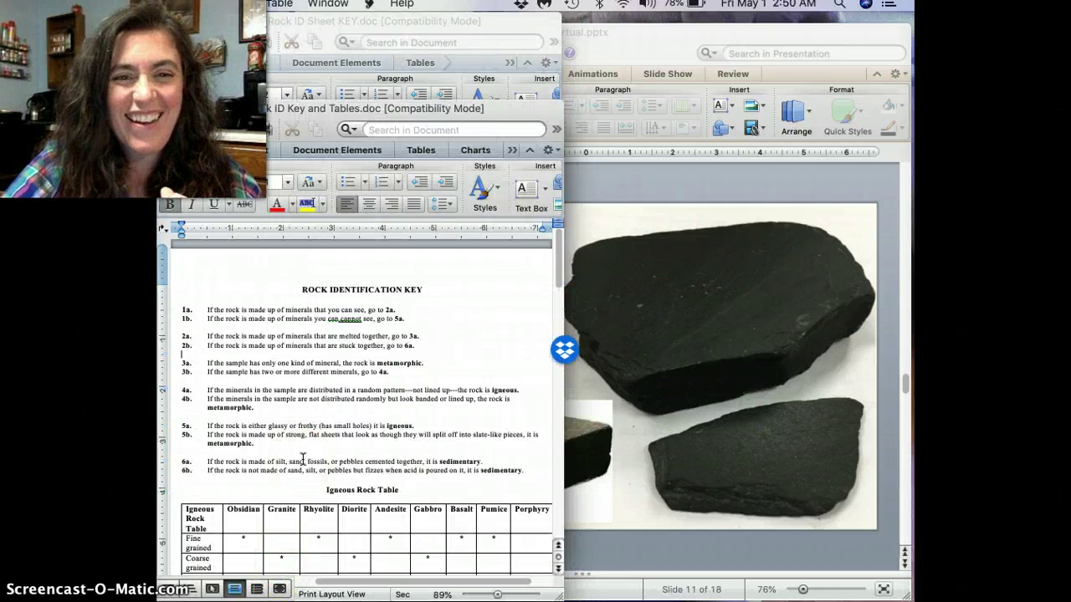
Step: Scroll past the Igneous and Sedimentary tables down to the Metamorphic Rock Table
scroll(303, 460, down, 2)
scroll(303, 460, down, 10)
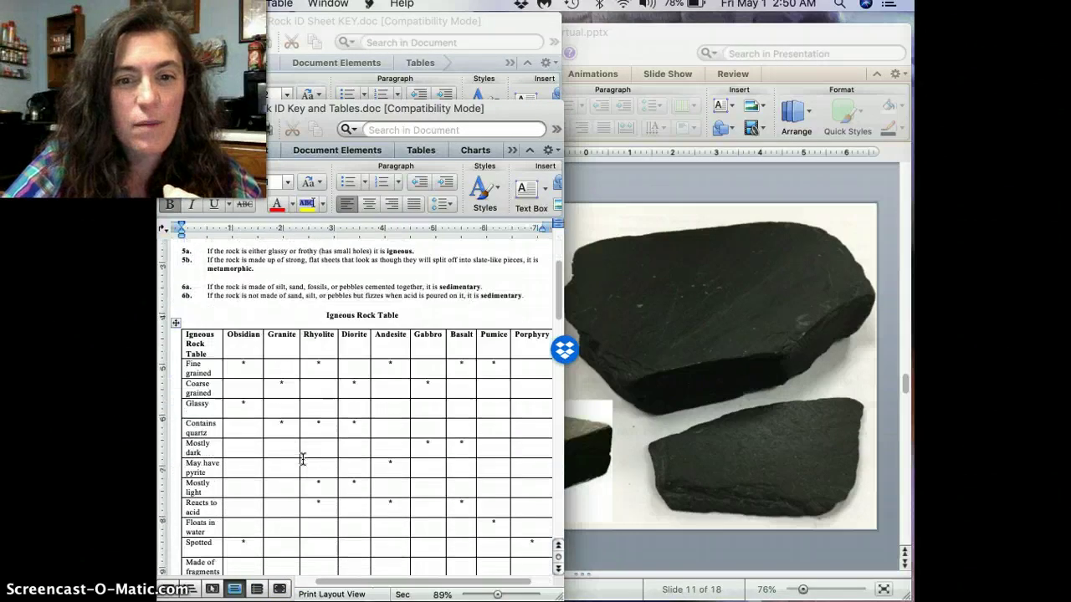
scroll(303, 459, down, 15)
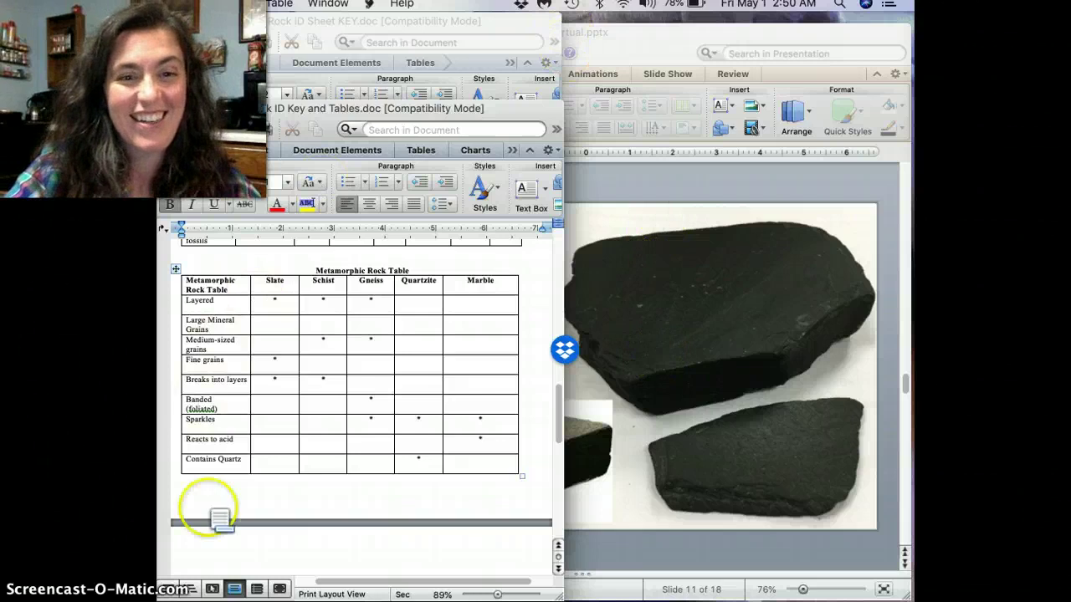
Step: Fill row 3 with features 'Layered, fine-grained, break into layers' and rock name Slate
click(263, 24)
click(387, 395)
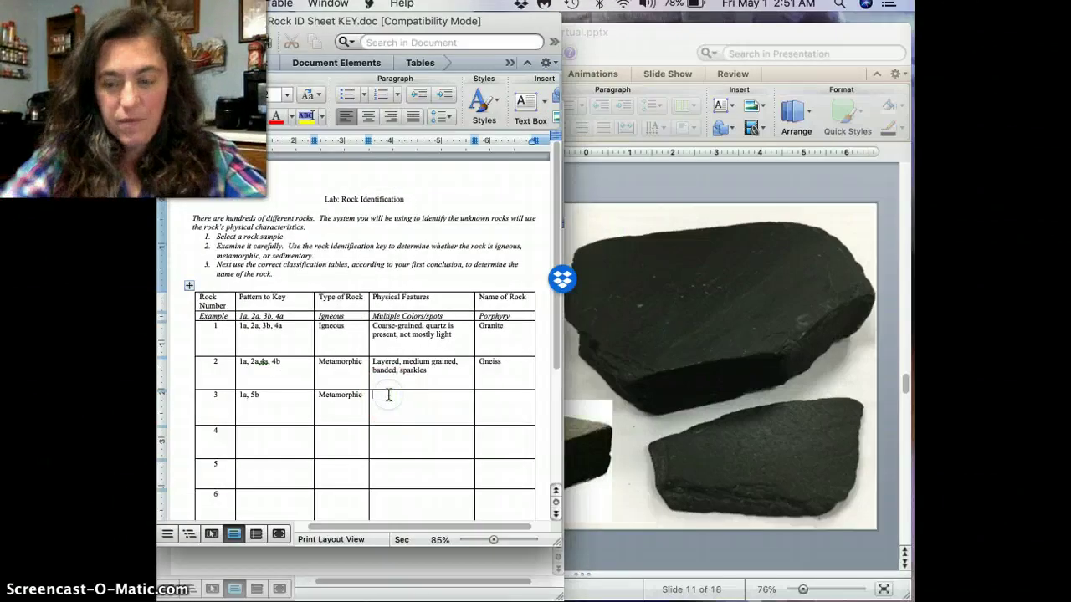
text(layers)
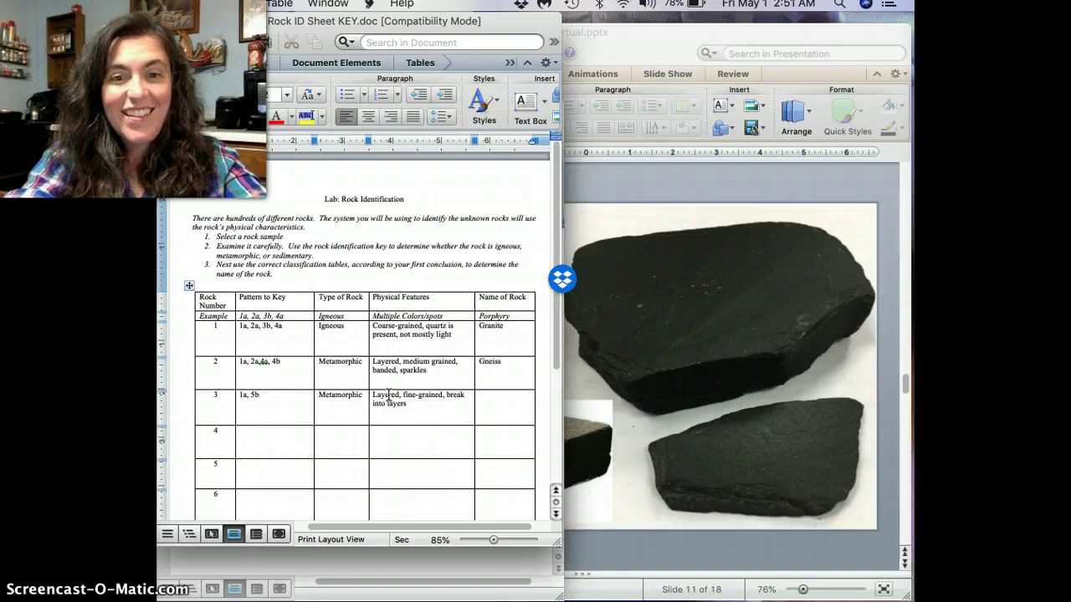
key(Tab)
text(Slate)
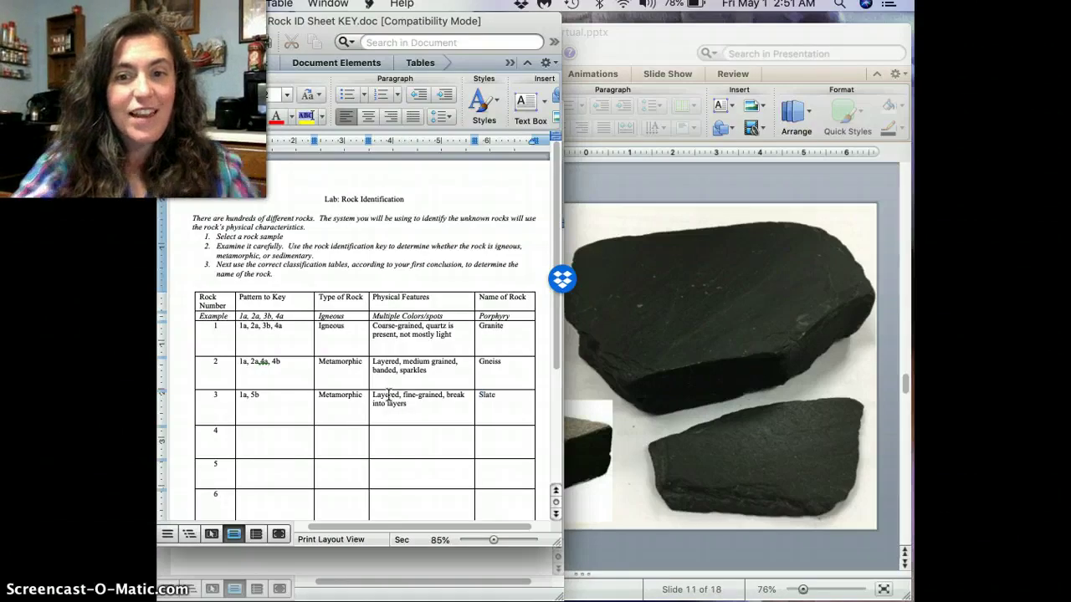
Step: Show slide 12, Sample 4 (no acid reaction), beside the top of the Rock Identification Key
click(705, 313)
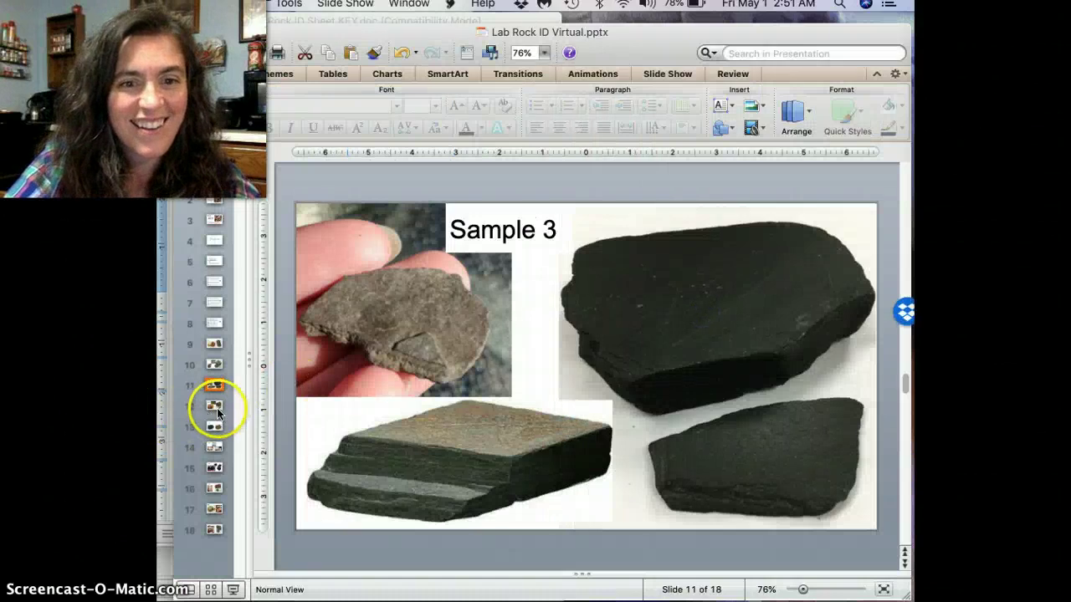
click(215, 408)
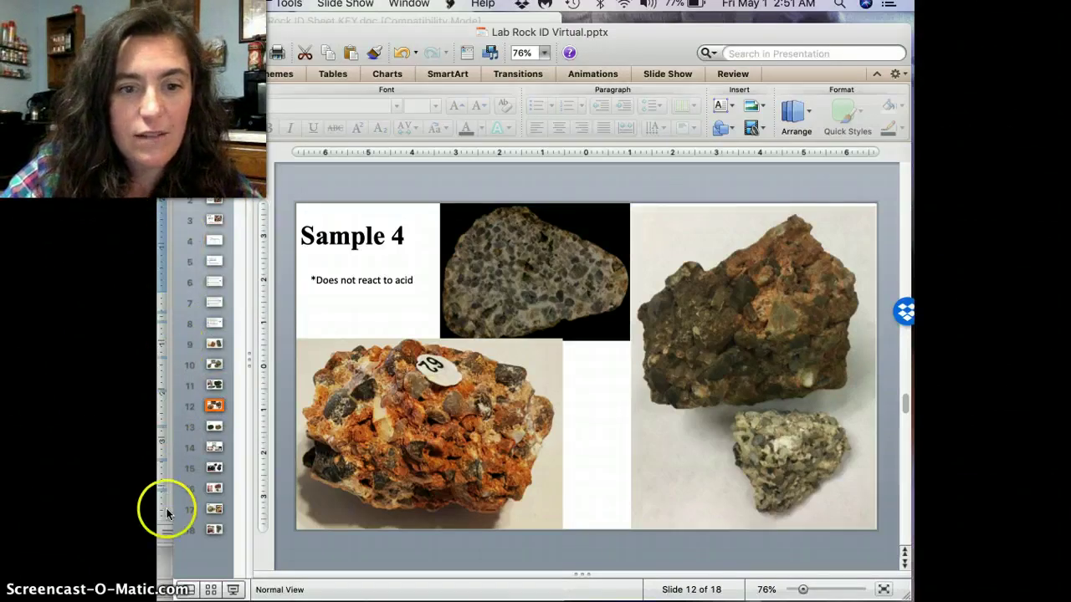
click(161, 554)
scroll(269, 294, up, 15)
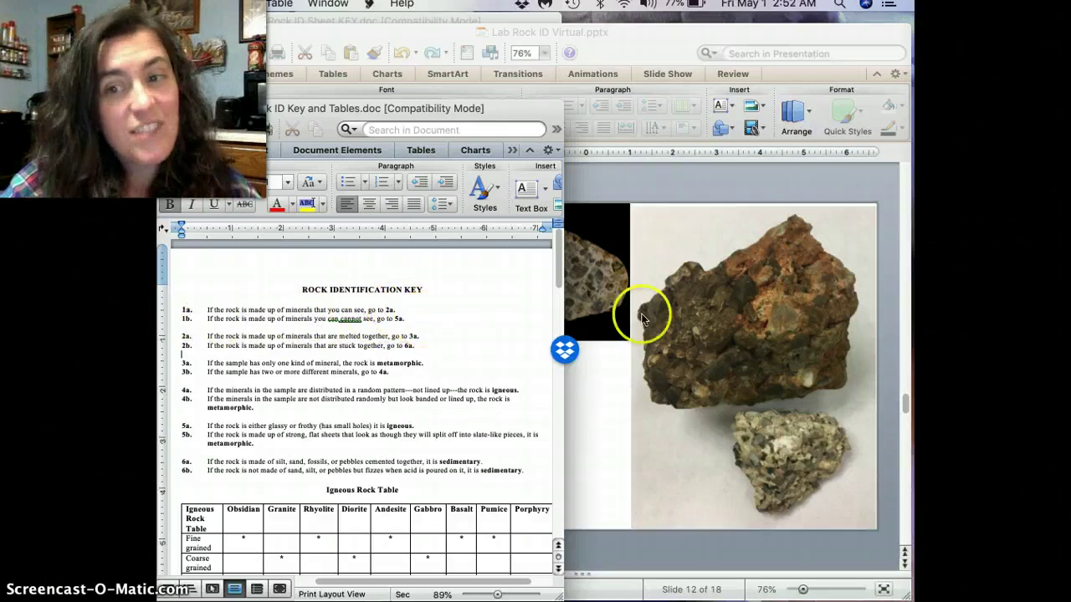
Step: Move the Rock ID Key and Tables window to the right, beside the Sample 4 slide
click(616, 358)
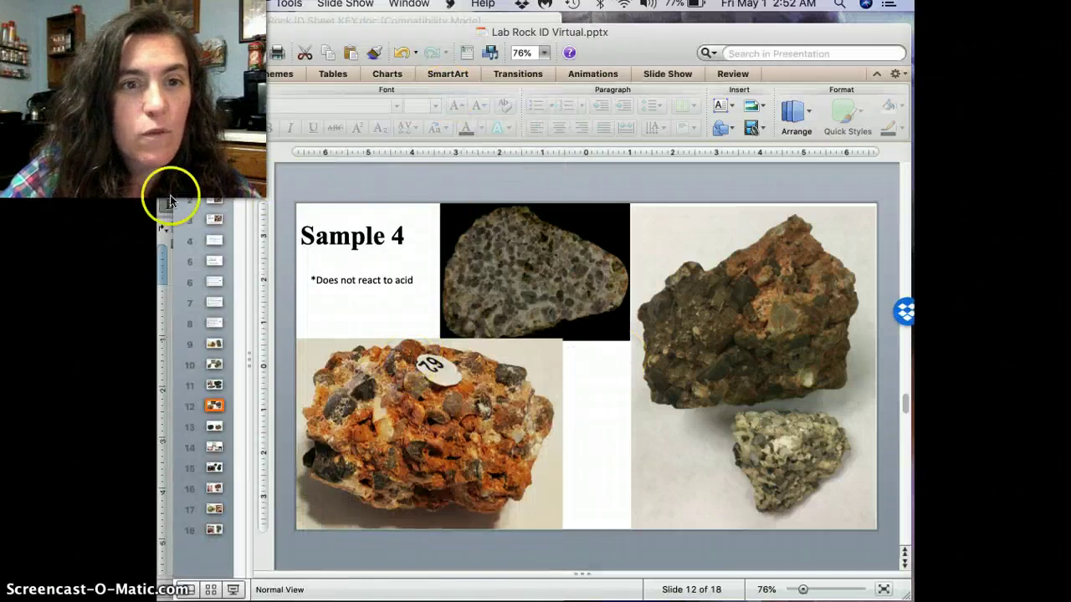
click(164, 169)
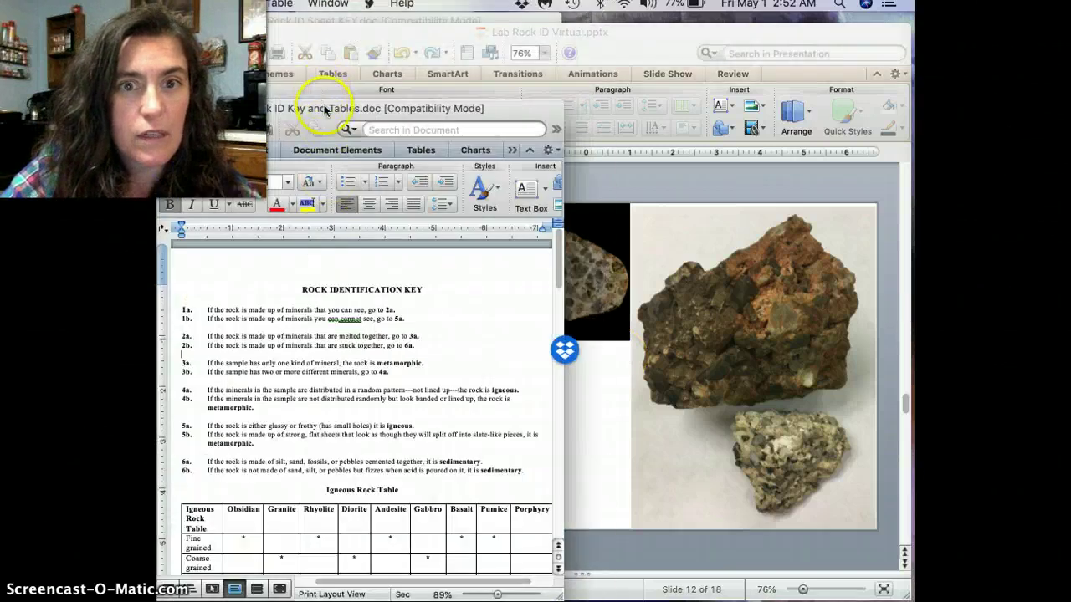
drag(325, 103, 678, 110)
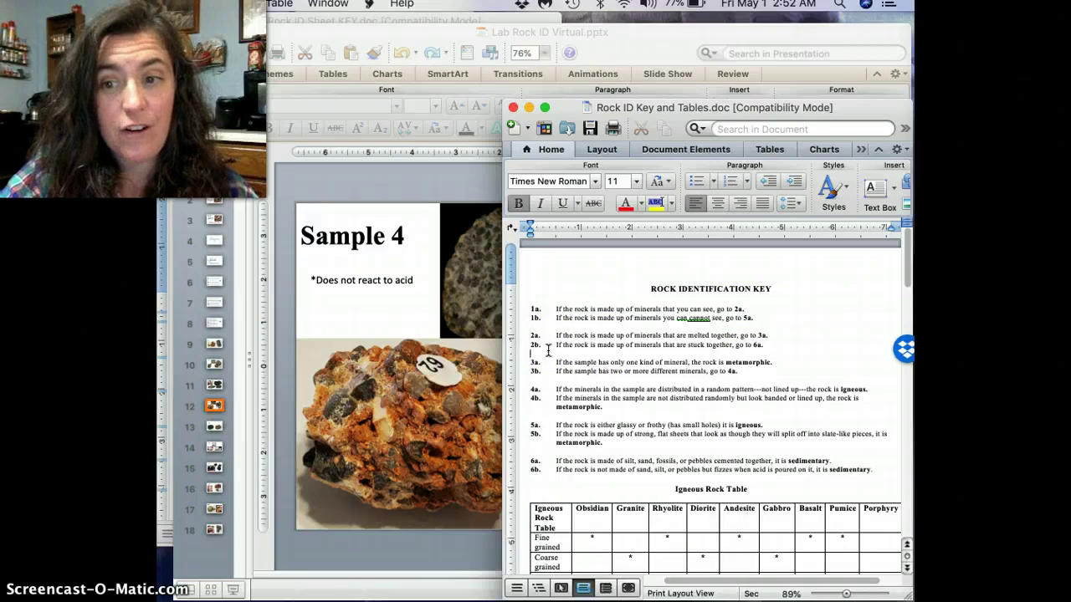
click(548, 349)
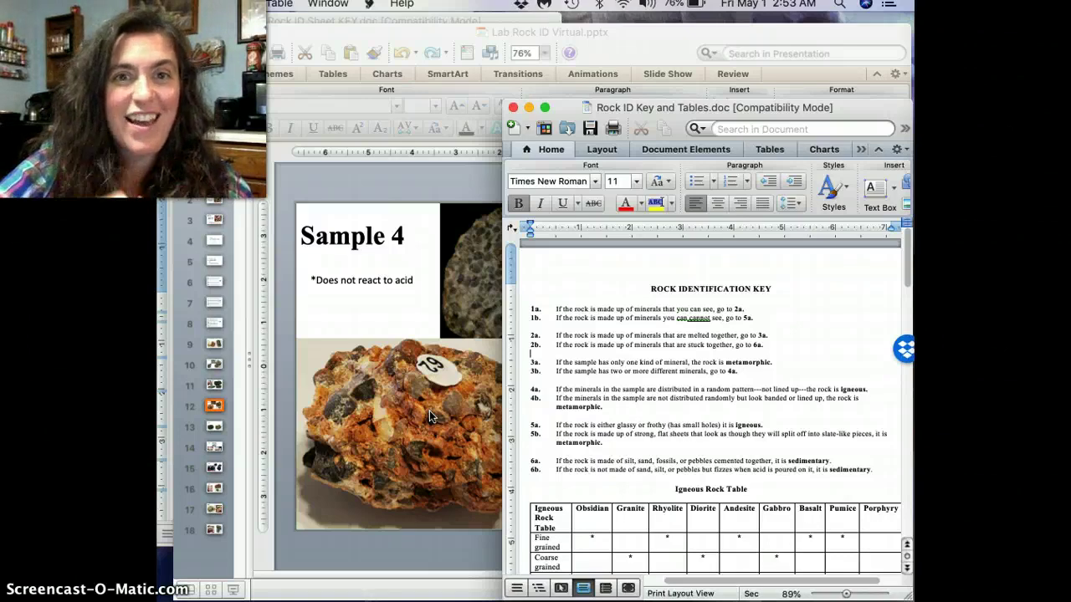
Step: Enter key pattern '1a, 2b, 6a' and rock type Sedimentary in row 4
click(318, 20)
click(284, 429)
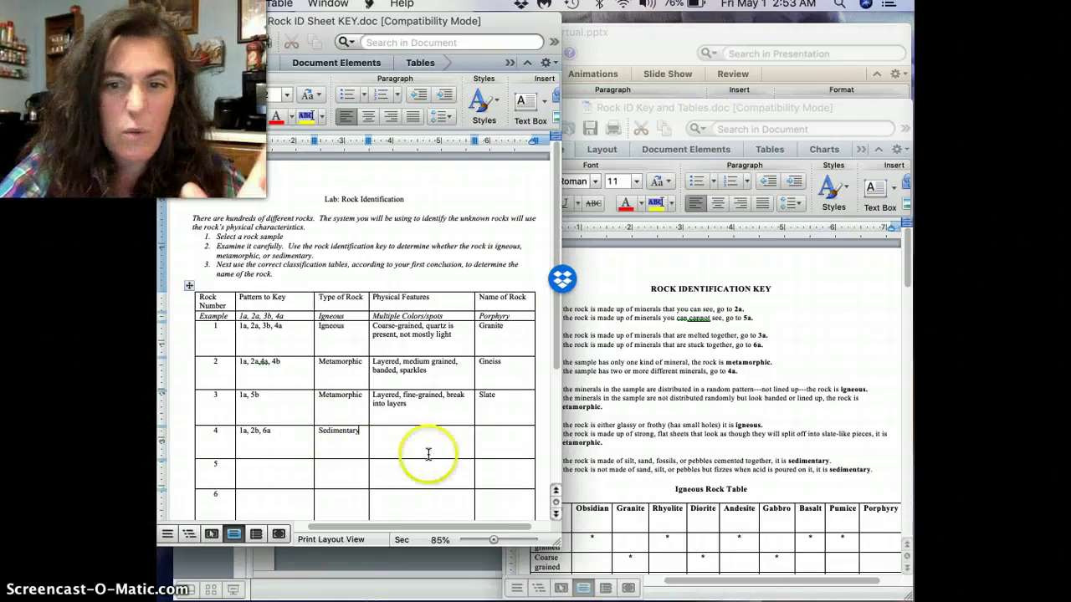
Step: Scroll the Rock ID Key and Tables document down to the Sedimentary Rock Table
click(649, 367)
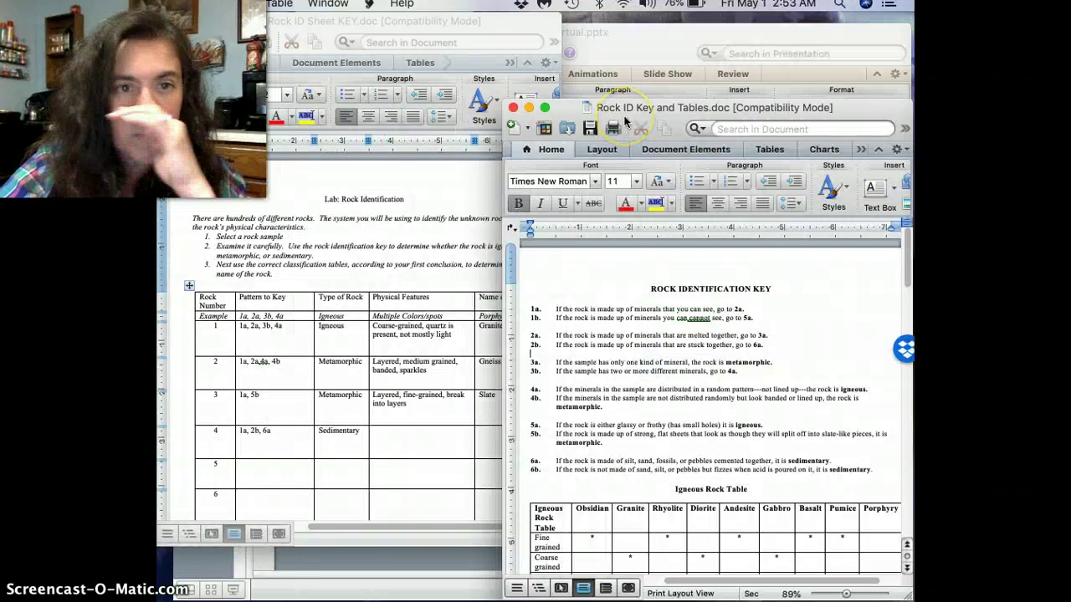
drag(663, 112, 317, 122)
click(575, 295)
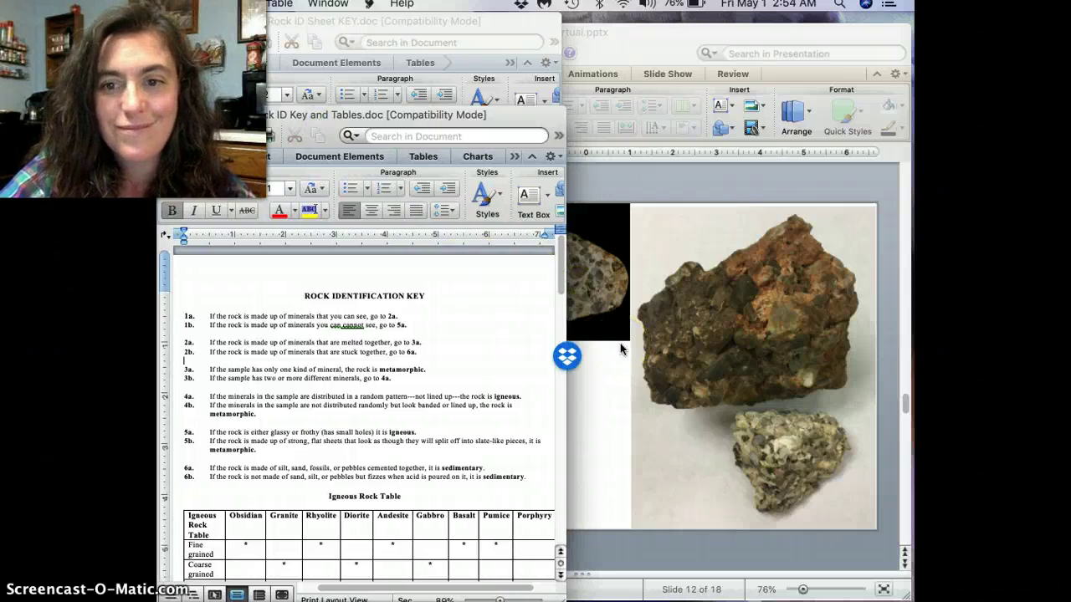
click(403, 417)
scroll(402, 418, down, 3)
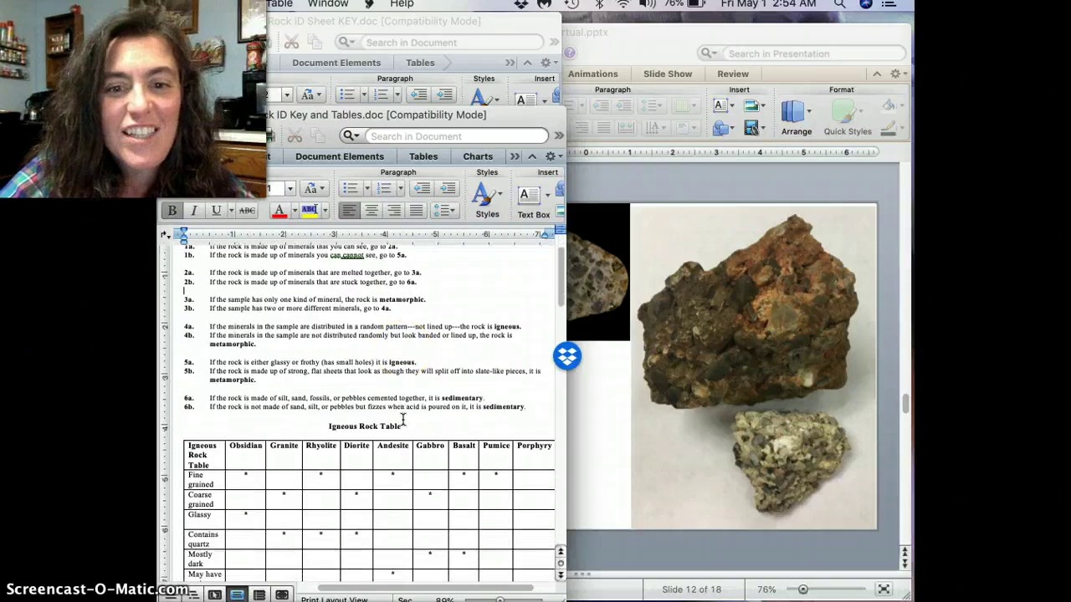
scroll(403, 419, down, 15)
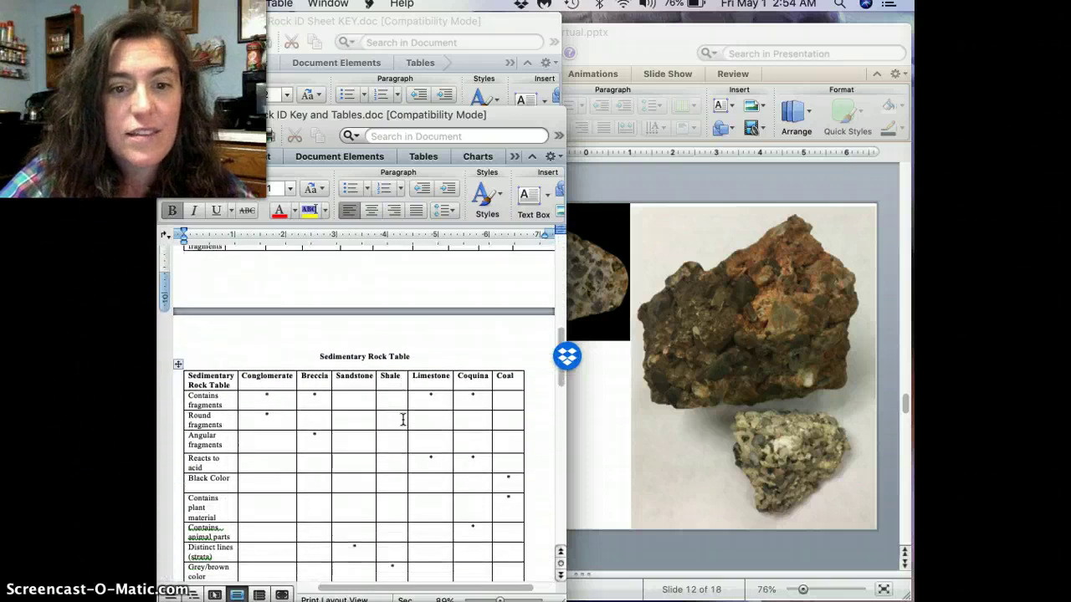
scroll(403, 419, down, 2)
click(358, 117)
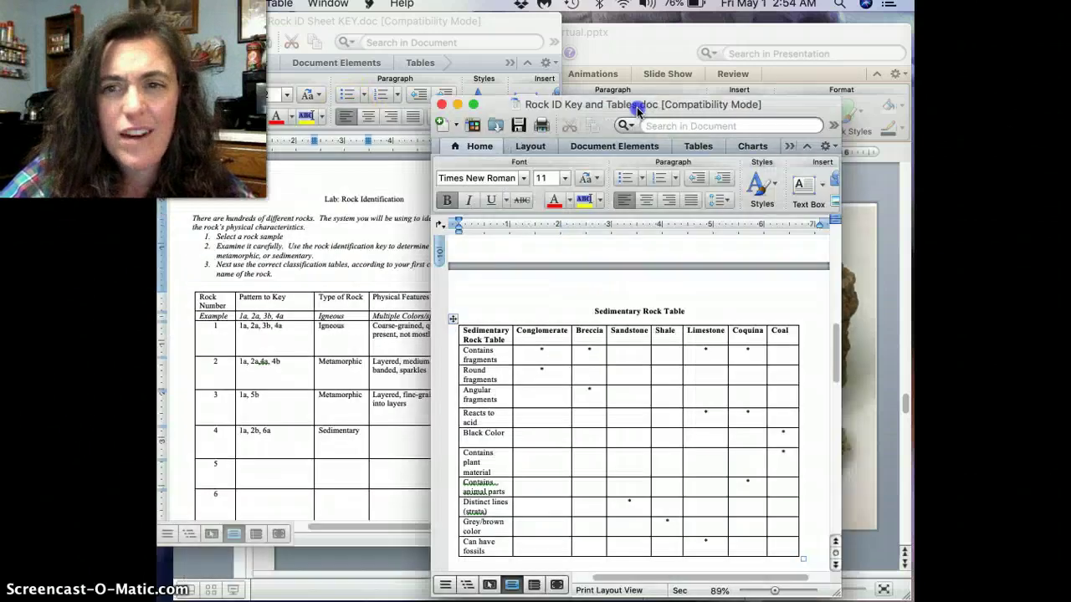
drag(637, 112, 690, 110)
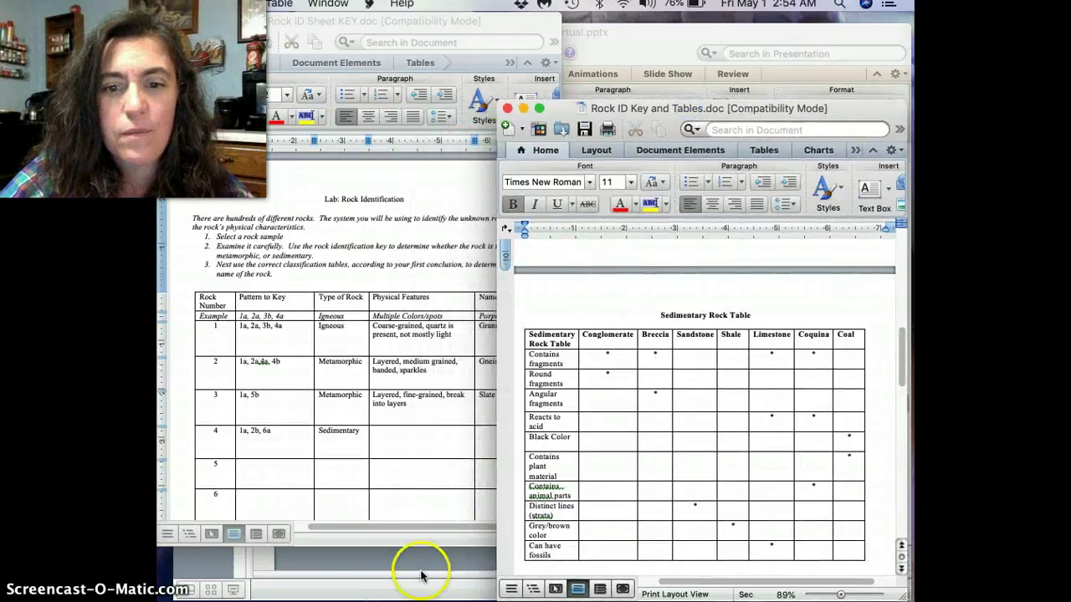
Step: Position the key document window to the right, beside the Sample 4 slide
click(421, 573)
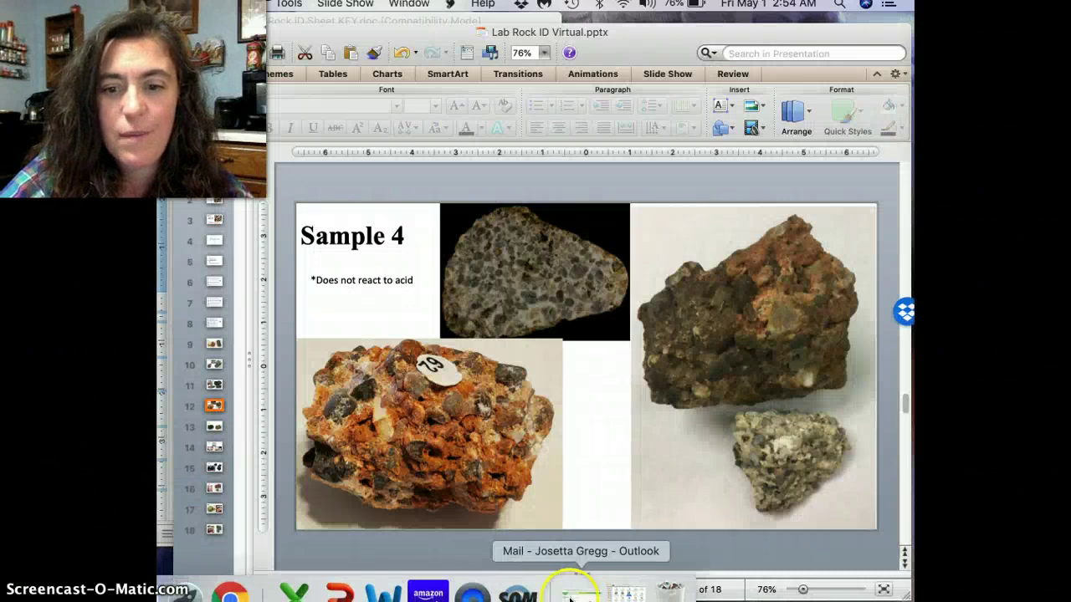
click(383, 593)
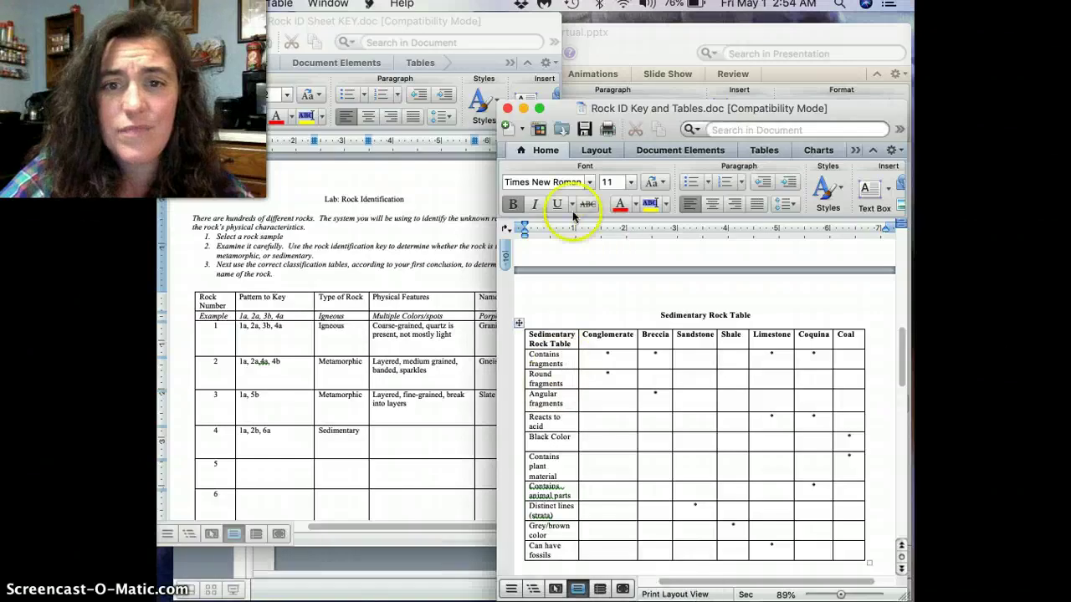
click(608, 110)
drag(609, 111, 267, 117)
click(592, 47)
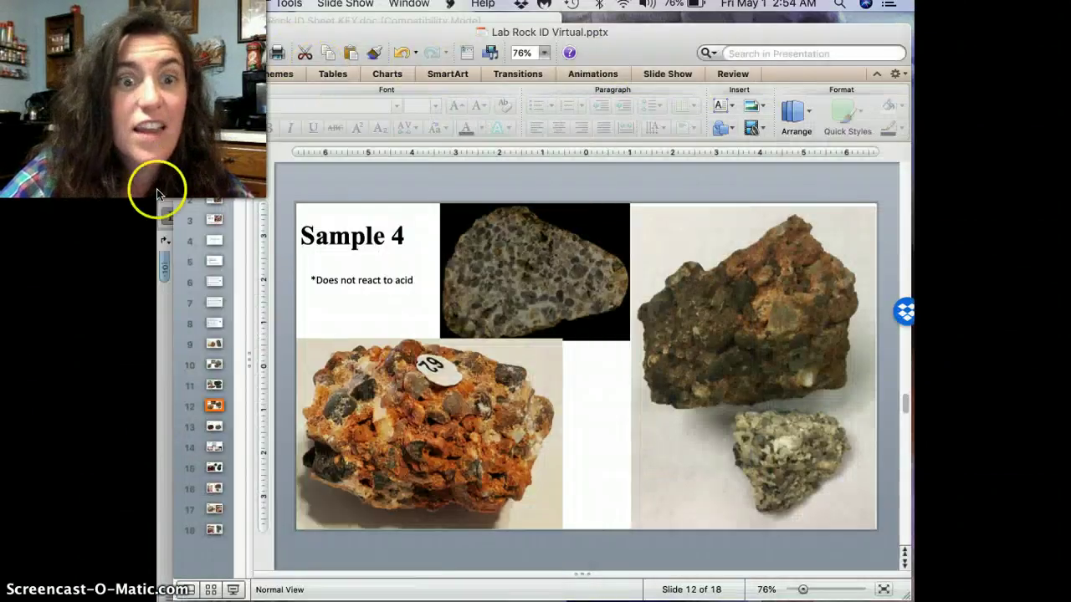
click(271, 149)
drag(296, 110, 643, 105)
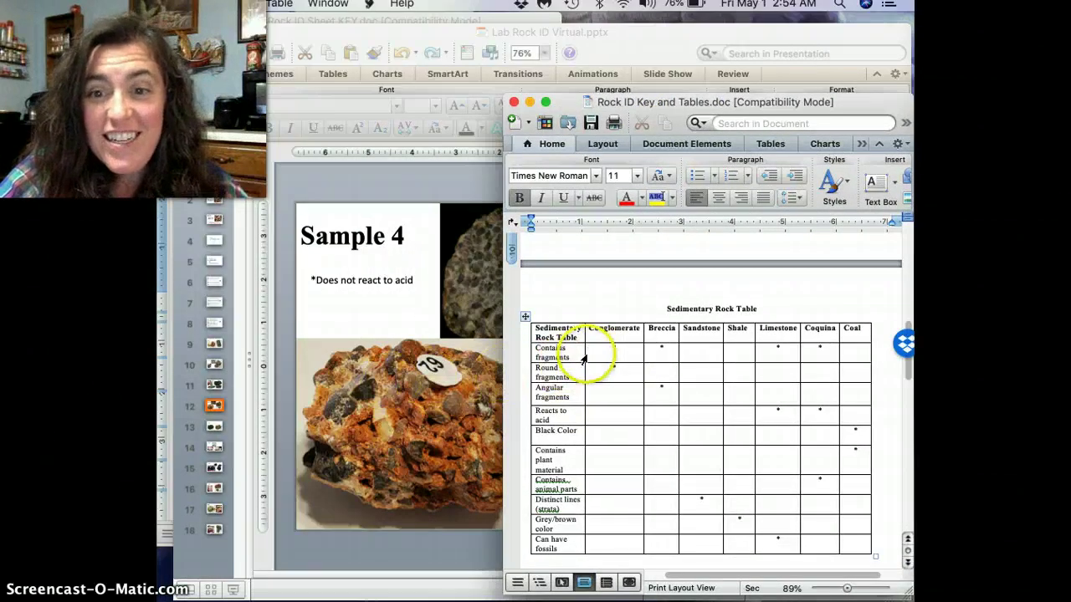
text(•)
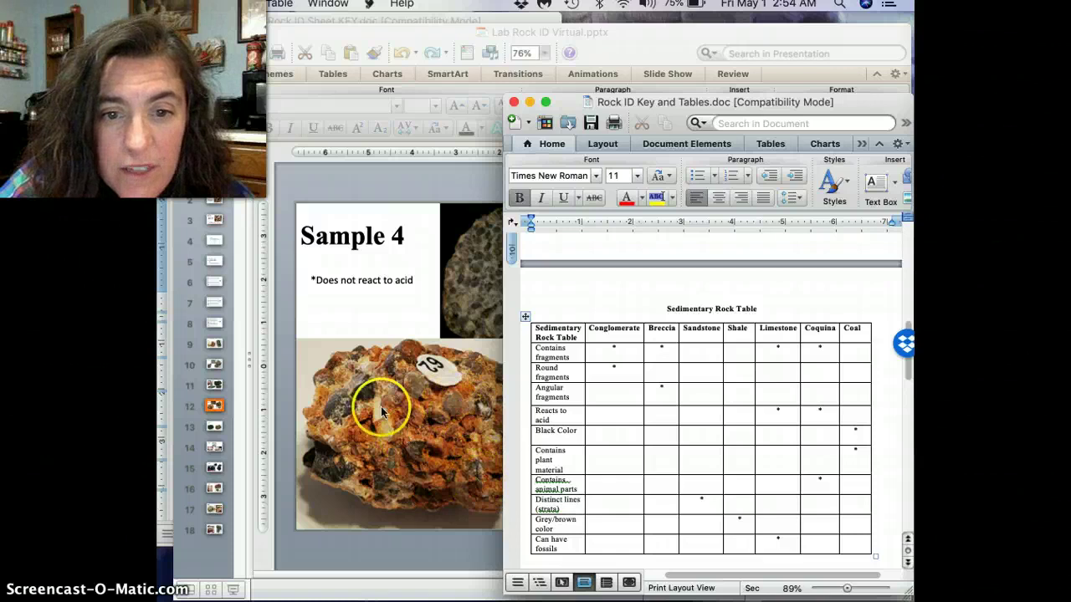
drag(644, 102, 338, 363)
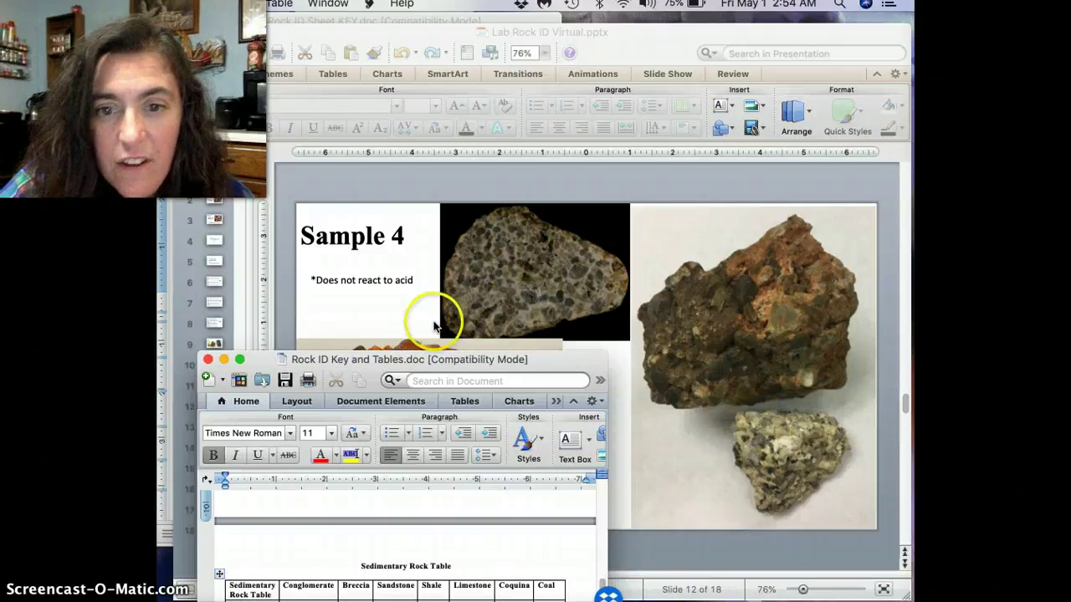
drag(416, 361, 705, 33)
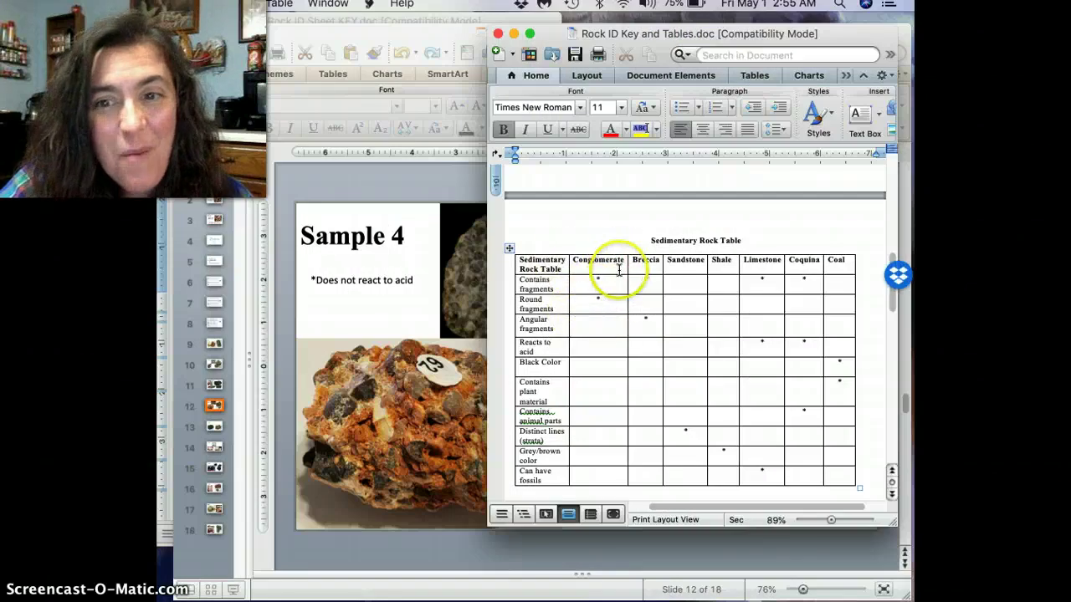
Step: Fill row 4 with features 'Fragments, rounded, does not react to acid' and rock name Conglomerate
click(348, 19)
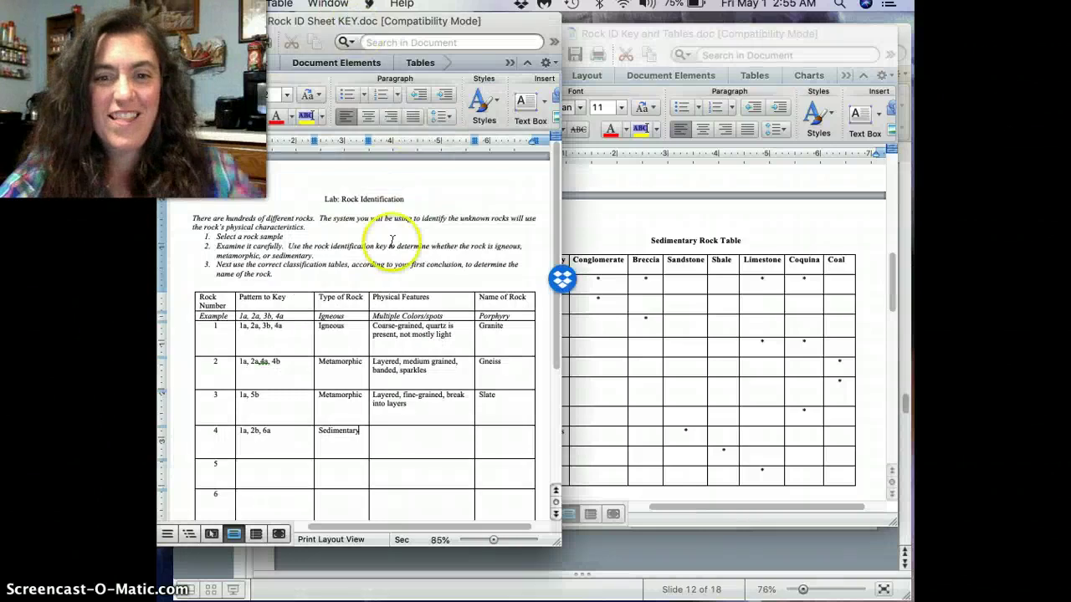
click(394, 432)
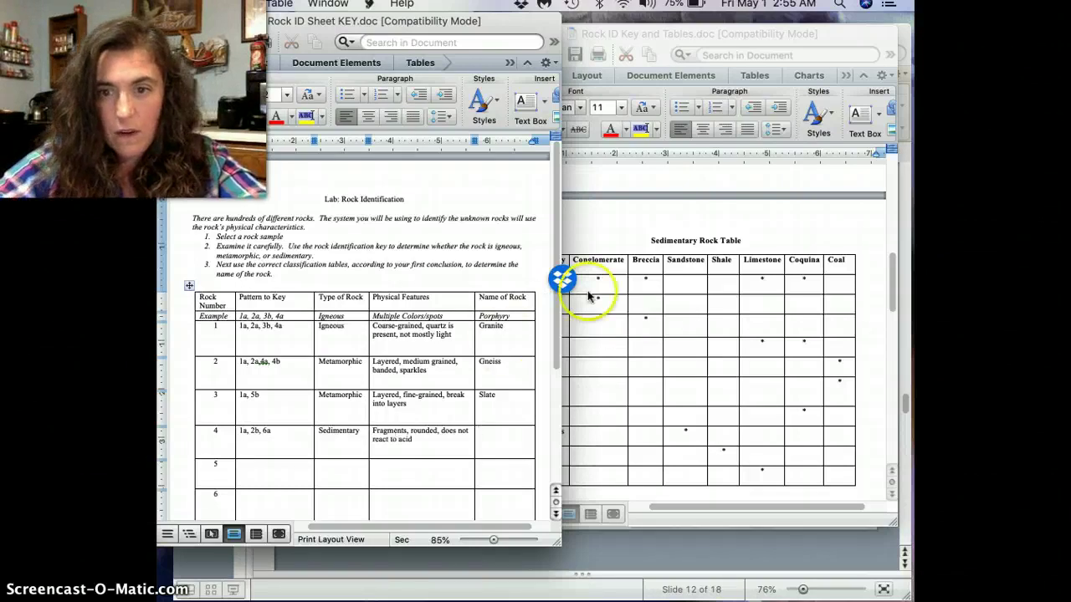
click(496, 437)
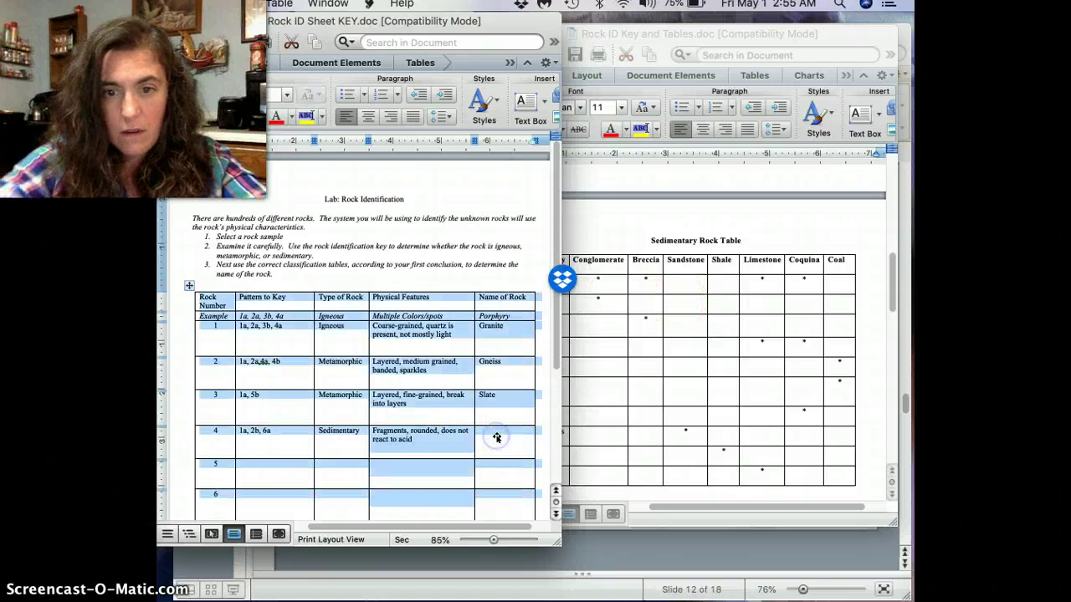
click(490, 440)
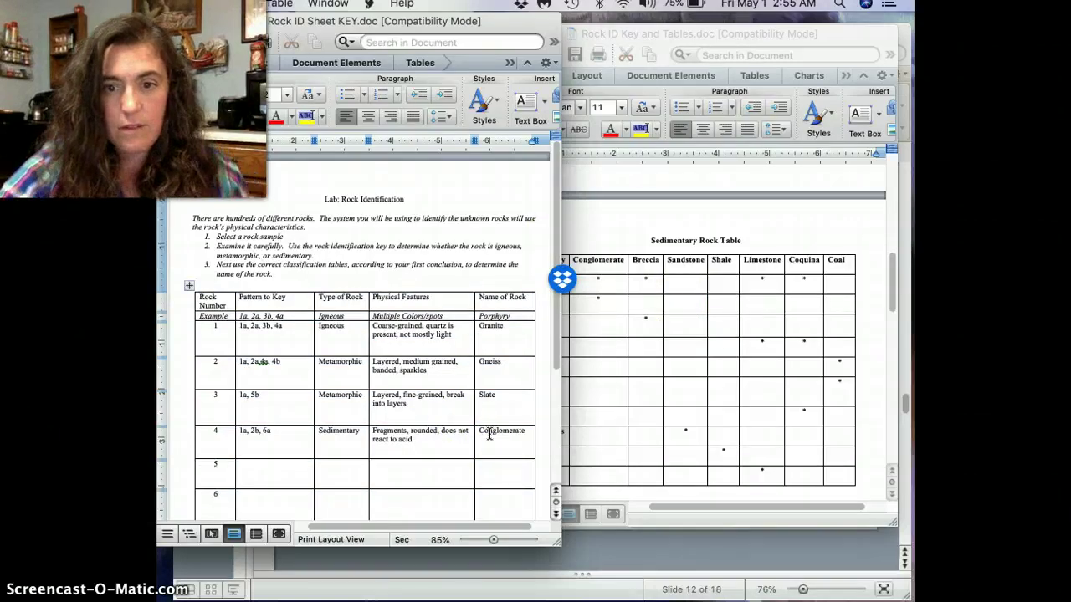
click(591, 554)
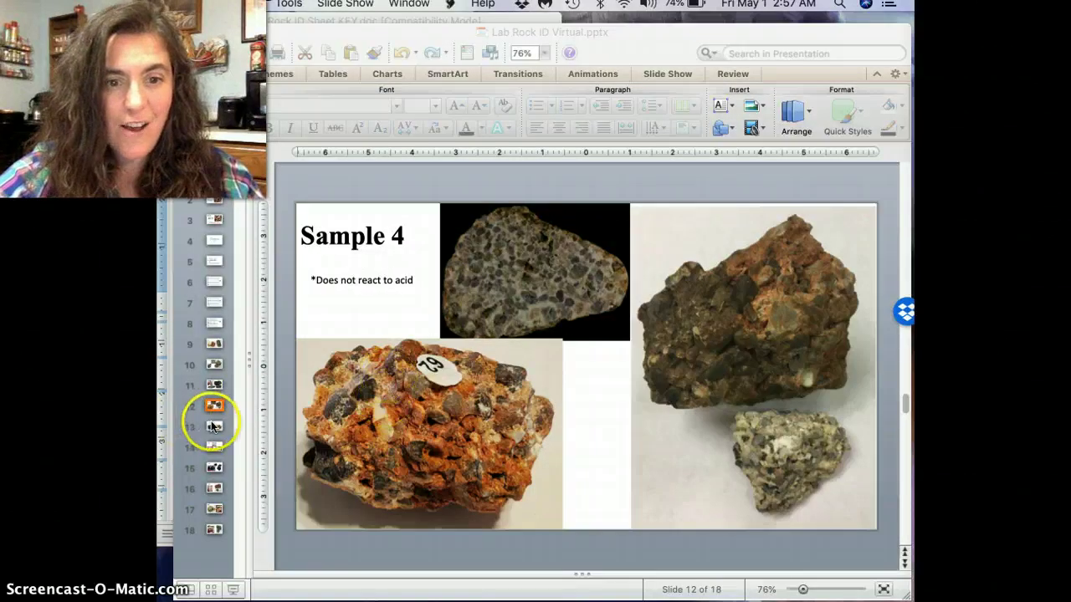
Step: Go to slide 13, Sample 5, then bring Rock ID Sheet KEY.doc back in front
click(215, 429)
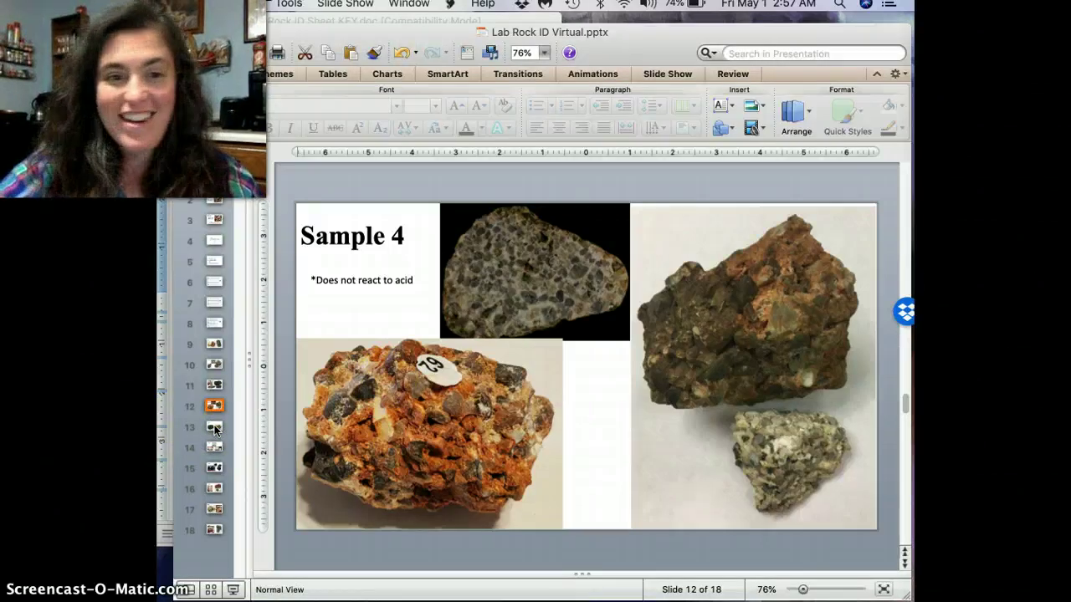
click(215, 428)
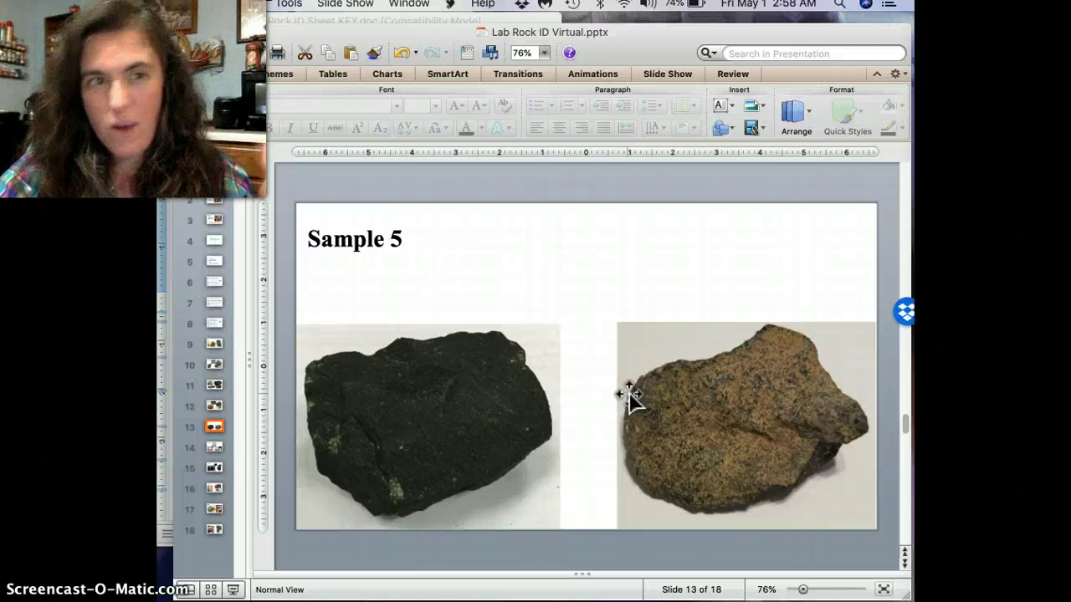
click(474, 292)
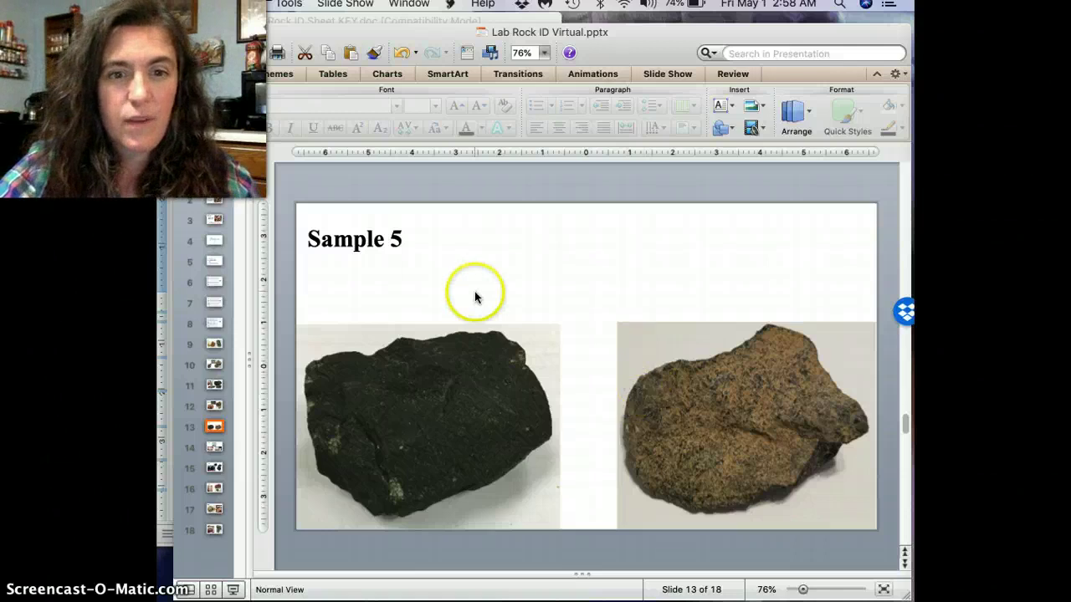
click(160, 347)
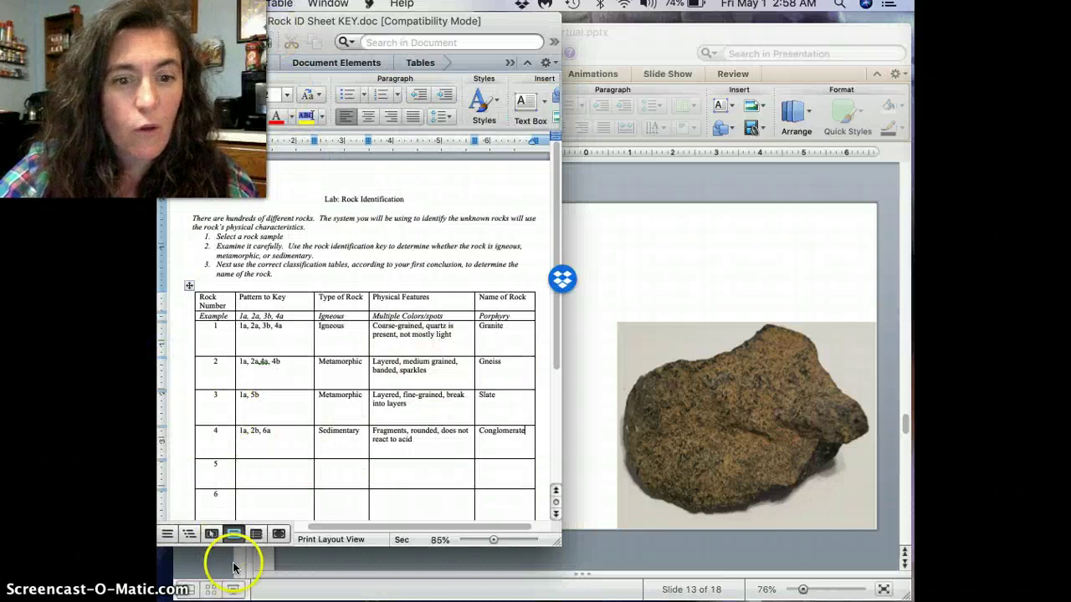
Step: Bring the Rock Identification Key document forward and move its window down and left
mouse_move(287, 31)
mouse_down()
mouse_move(299, 25)
mouse_move(287, 22)
mouse_up()
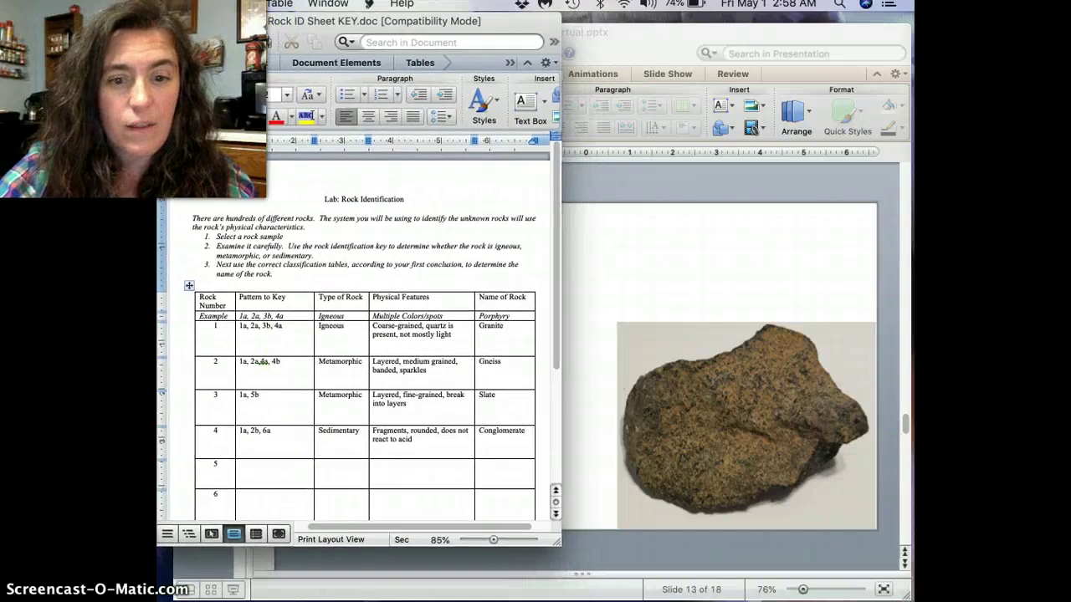
click(384, 589)
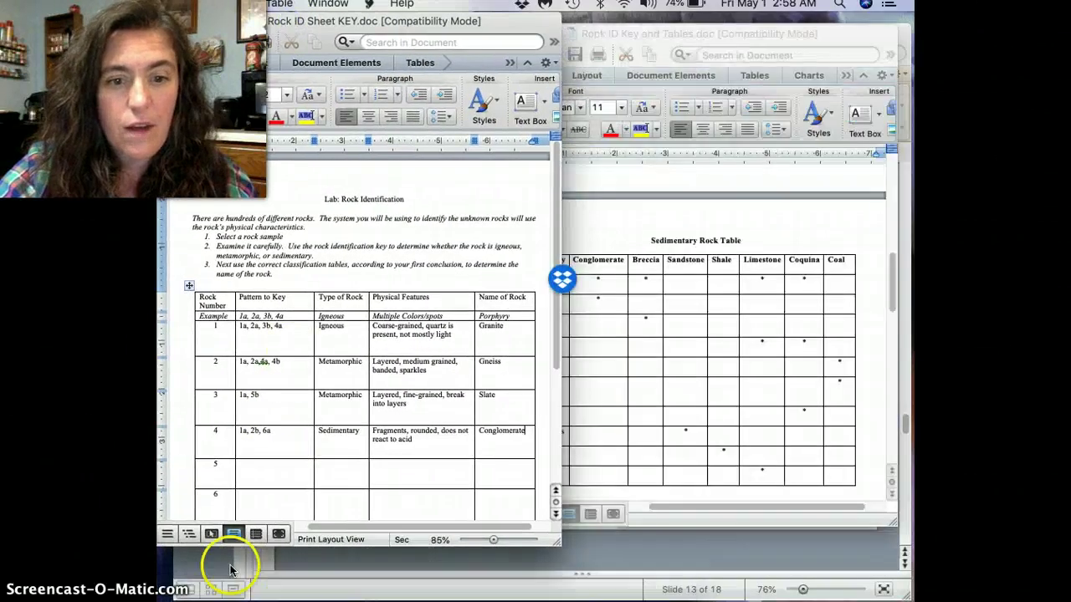
click(759, 433)
click(666, 38)
drag(666, 40, 692, 112)
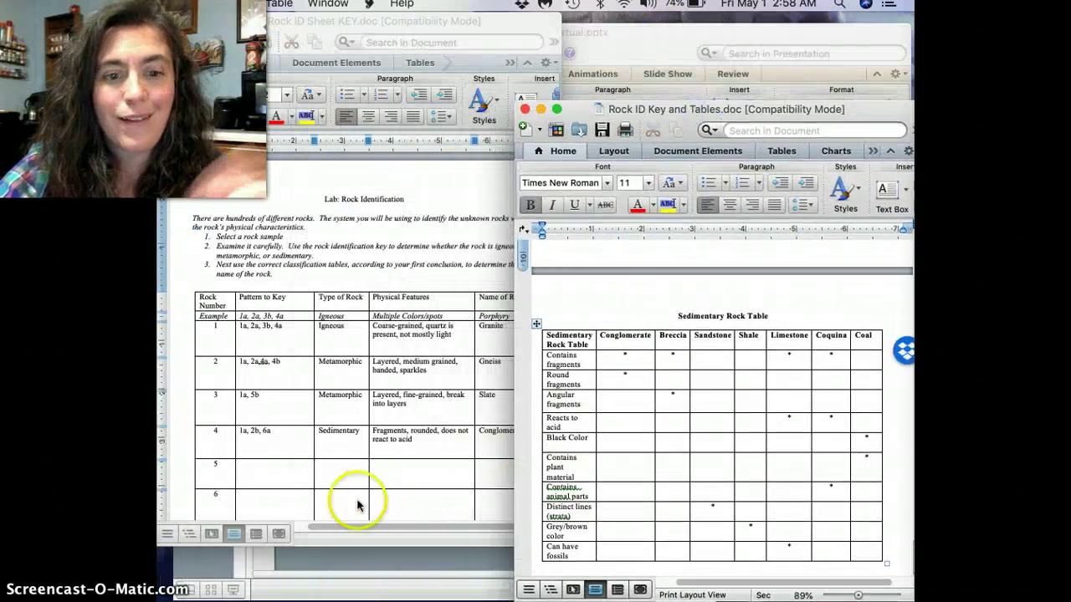
Step: Reposition the presentation window so the key document sits in front beside the Sample 5 slide
click(478, 575)
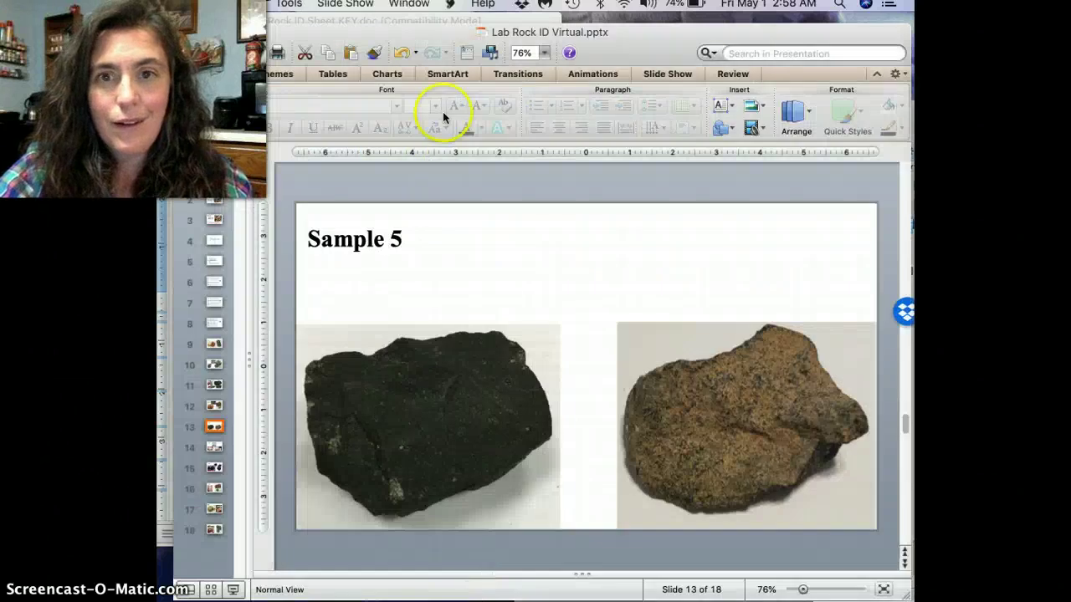
click(667, 40)
drag(666, 39, 622, 21)
click(672, 114)
drag(434, 132, 416, 48)
click(626, 23)
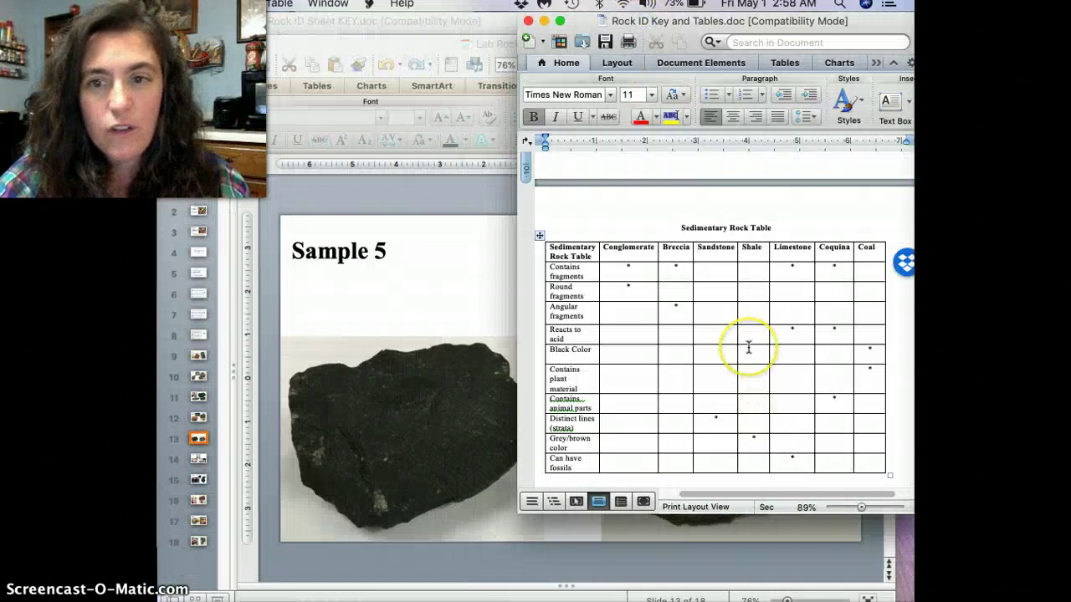
scroll(688, 306, up, 10)
Step: Review the Rock Identification Key and drag the document window into position beside the slide
click(642, 223)
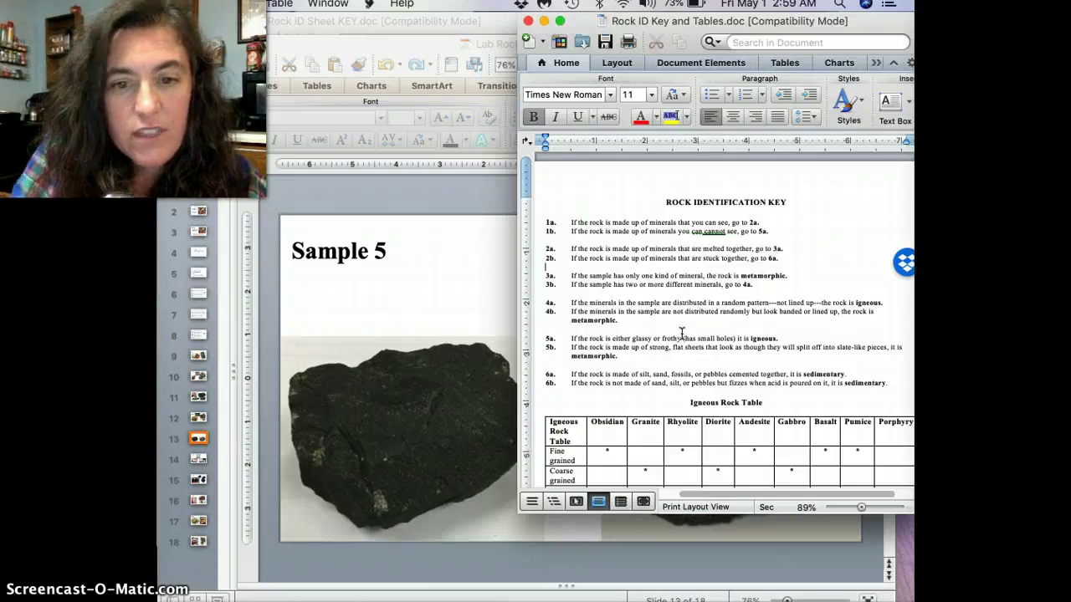
drag(913, 237, 431, 425)
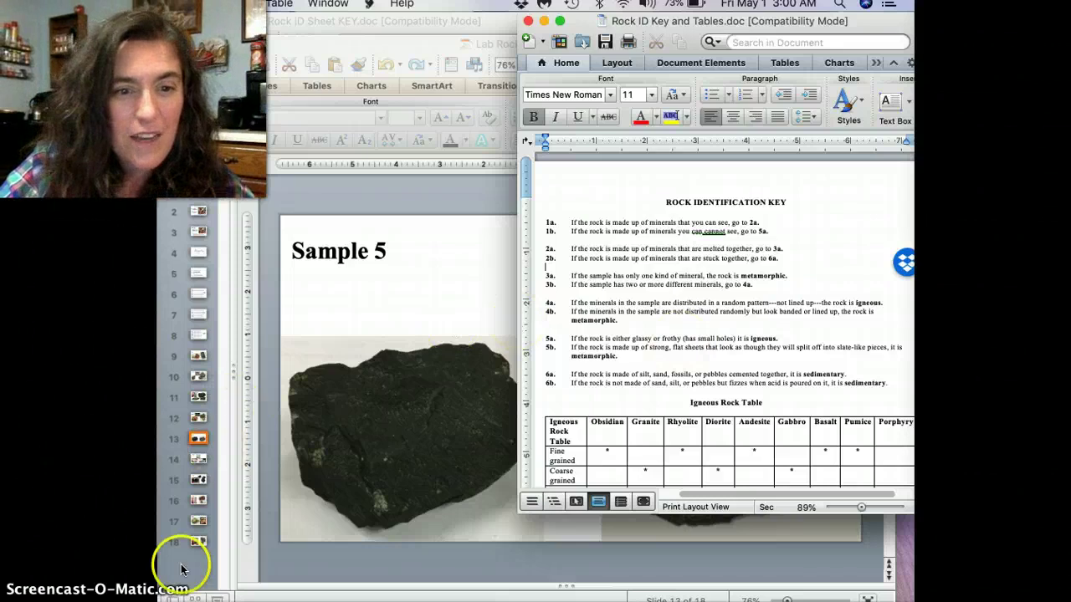
Step: Enter key path '1b, 5a' and rock type 'Igneous' in row 5, then minimize the sheet
click(298, 19)
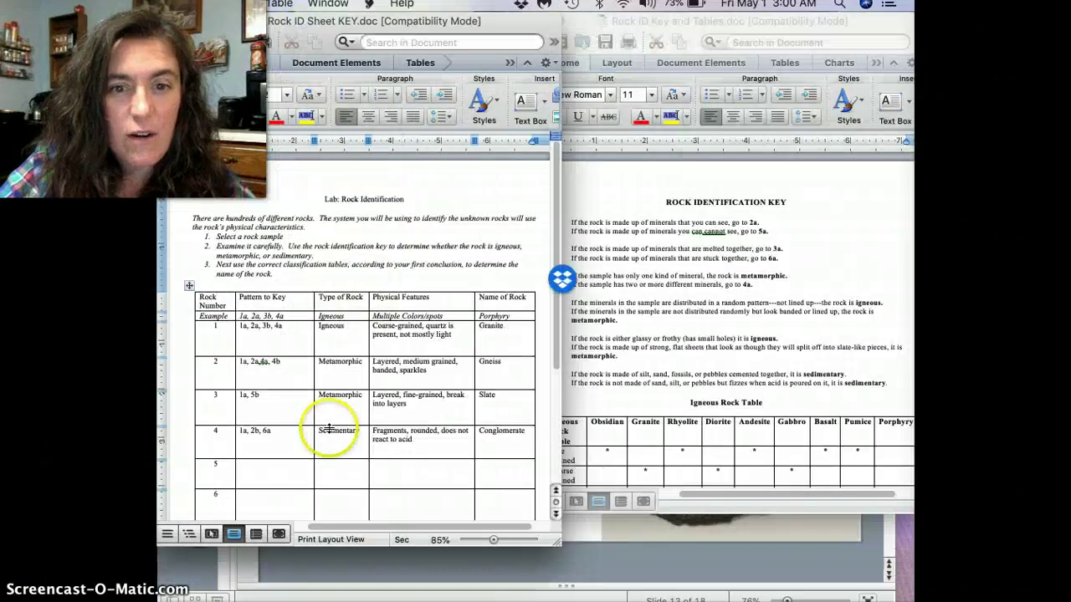
click(257, 471)
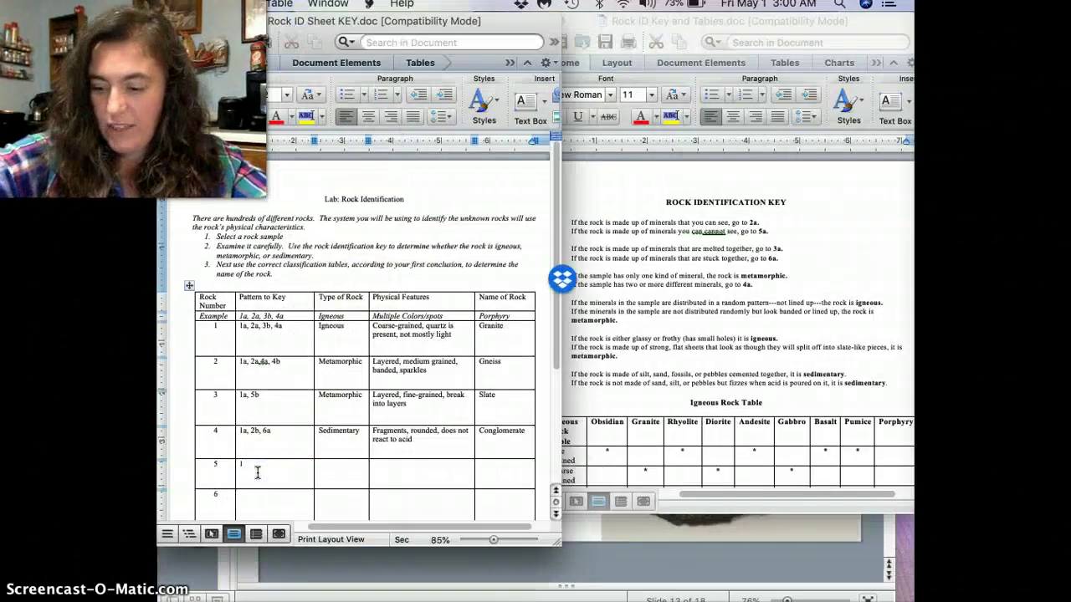
text(1b, 5a)
key(Tab)
text(Igneous)
key(Tab)
click(655, 371)
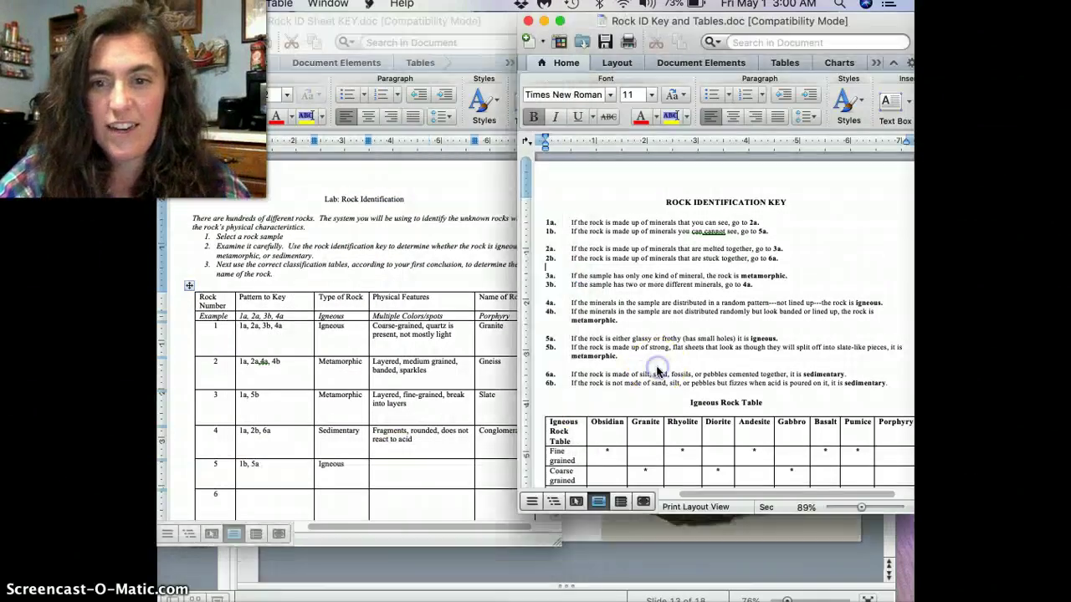
click(178, 24)
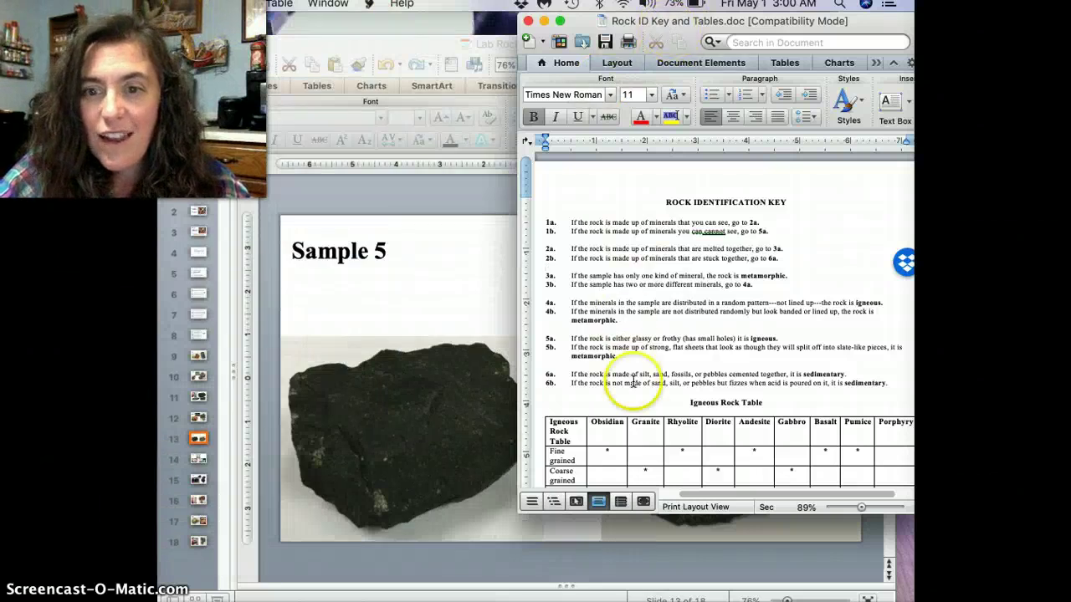
Step: Scroll the key document down to the Igneous Rock Table showing basalt's features
scroll(638, 337, down, 5)
scroll(639, 337, down, 1)
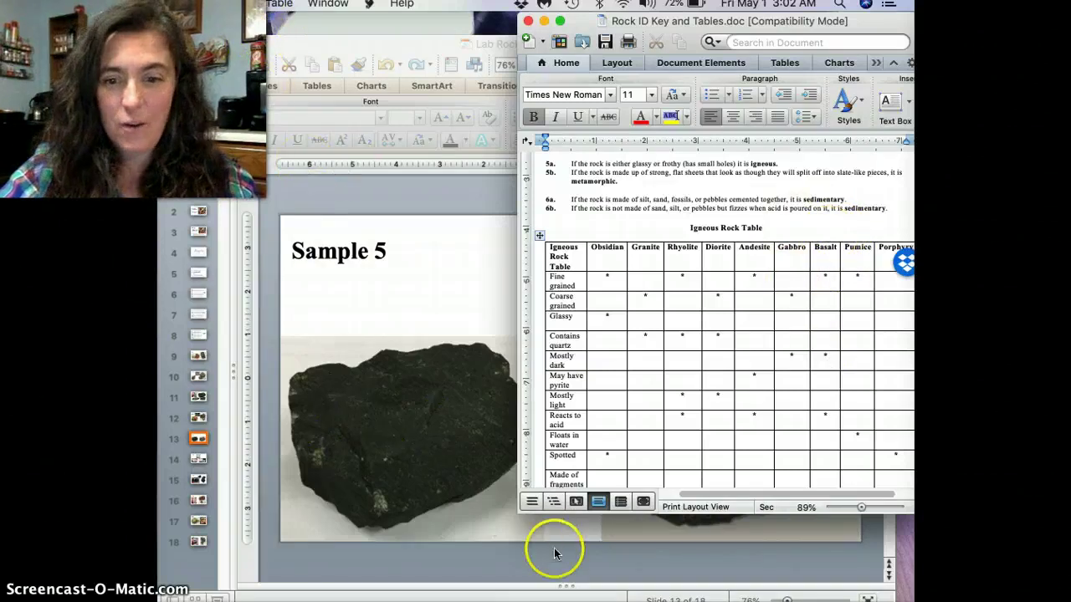
Step: Restore the Rock ID Sheet and fill row 5: 'Fine graine, mostly dark, reacts to acid' and 'Basalt'
mouse_move(602, 592)
click(648, 593)
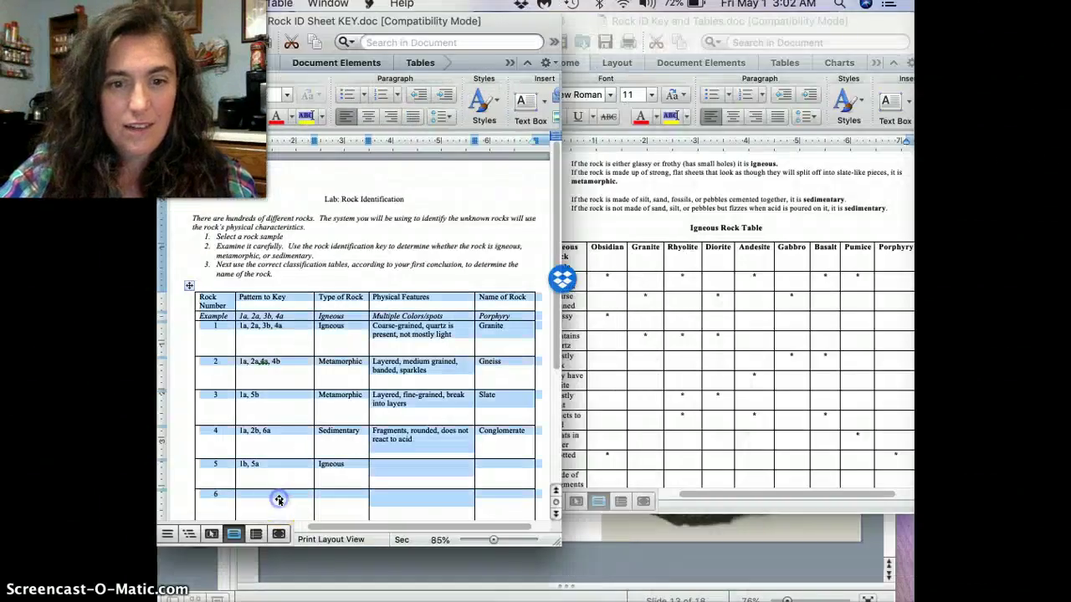
click(278, 499)
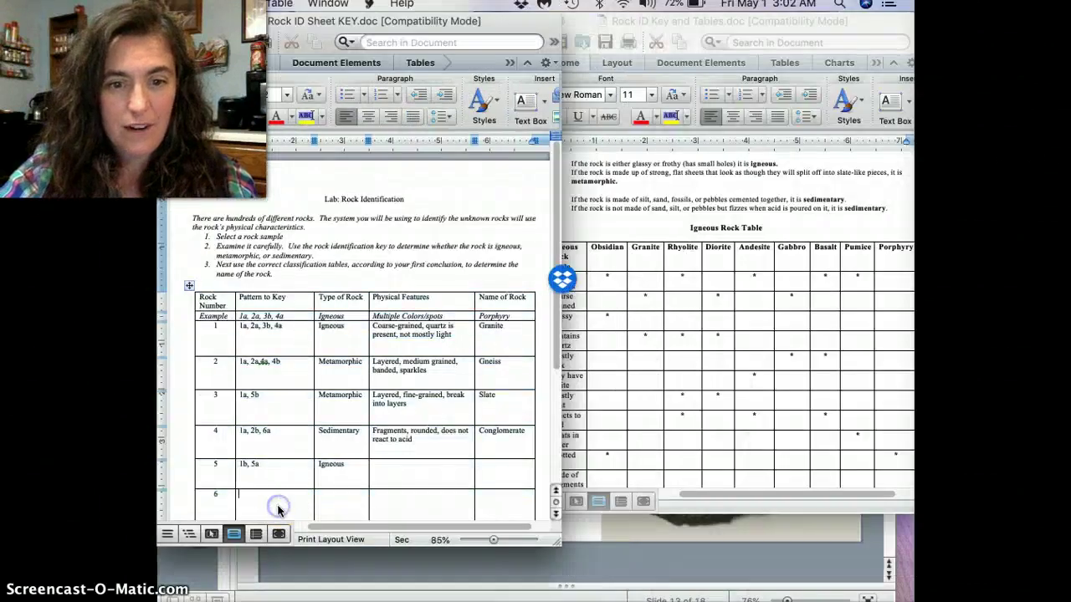
scroll(284, 500, down, 1)
click(285, 500)
click(419, 435)
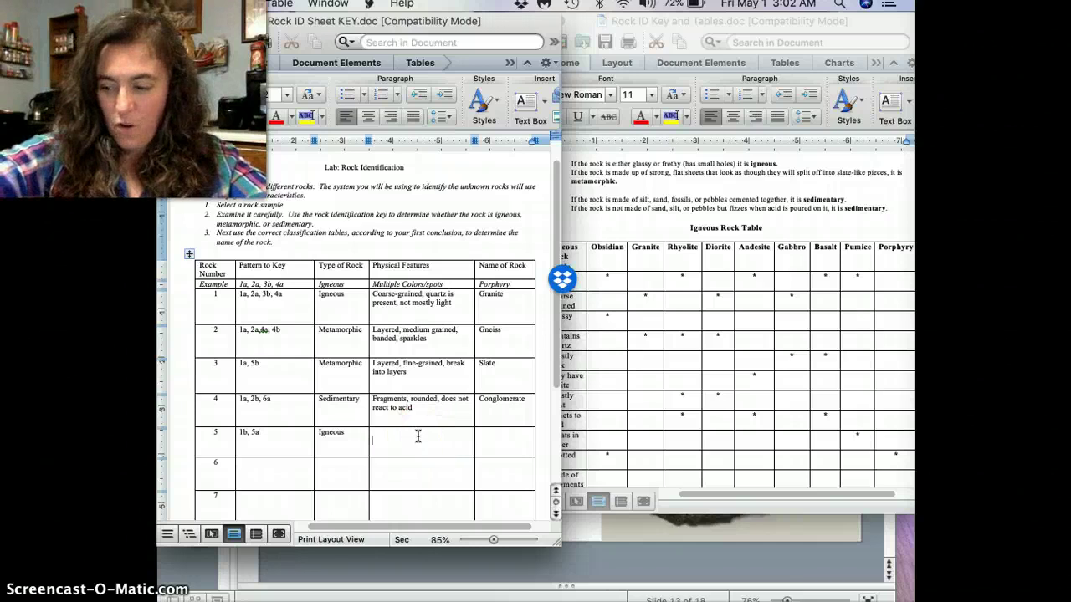
text(Fine g)
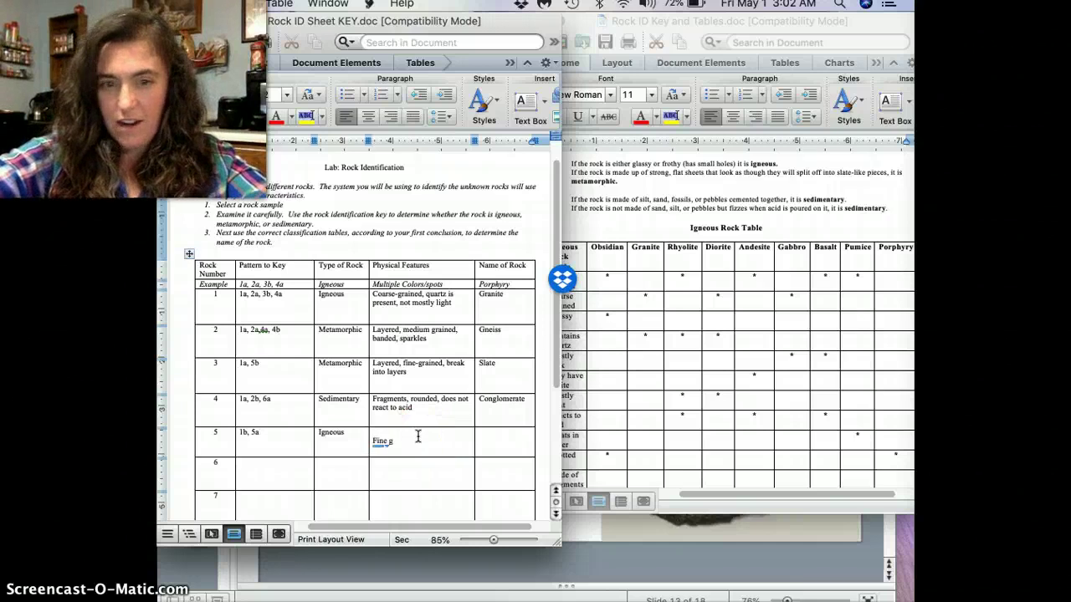
text(raine, mostly dark)
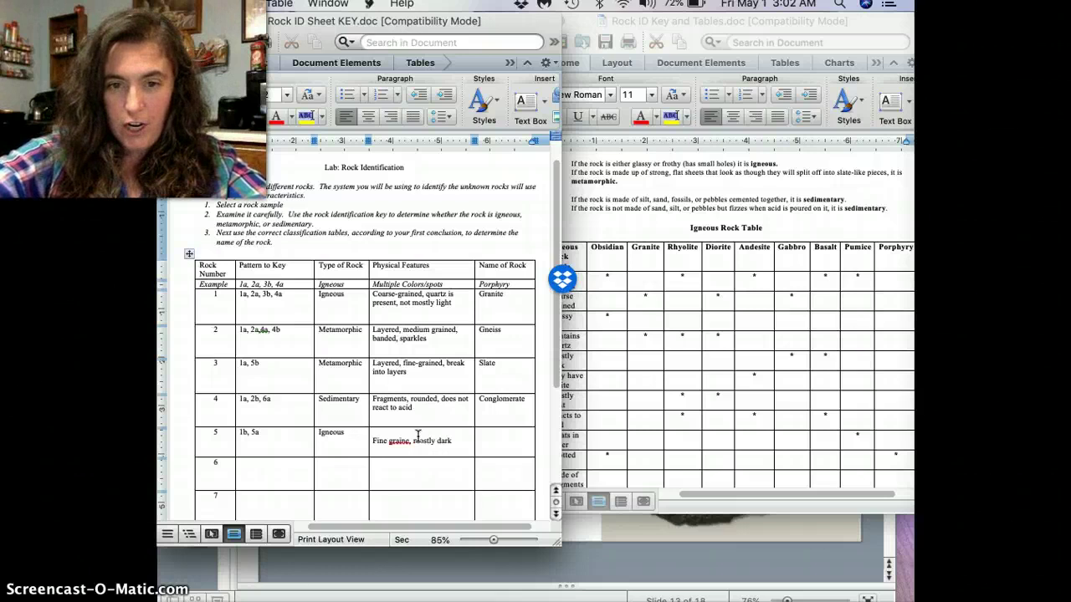
text(, reacts)
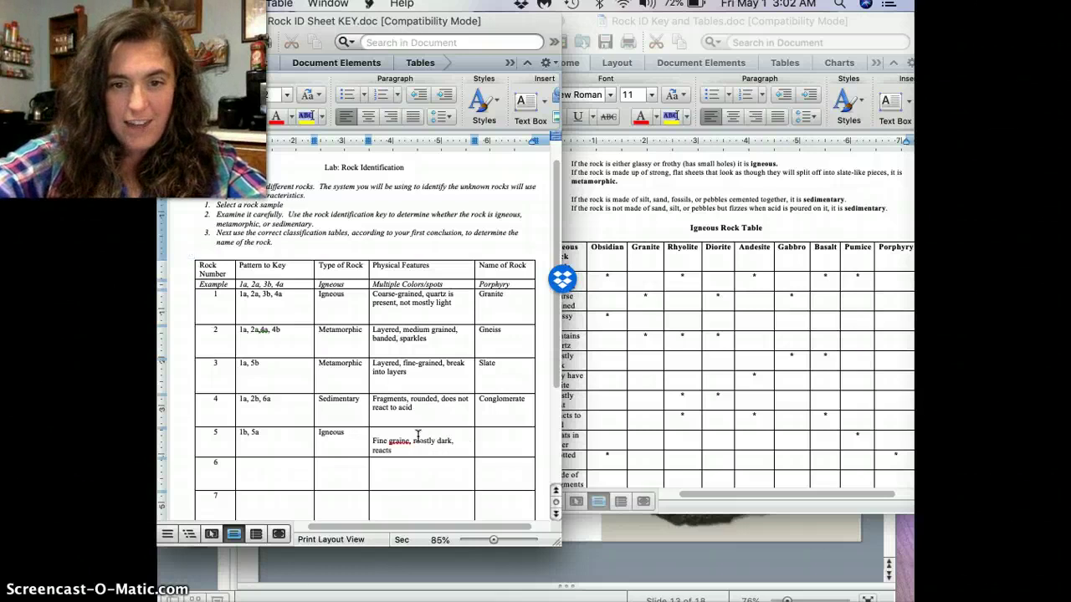
text( to acid)
key(Tab)
text(Ba)
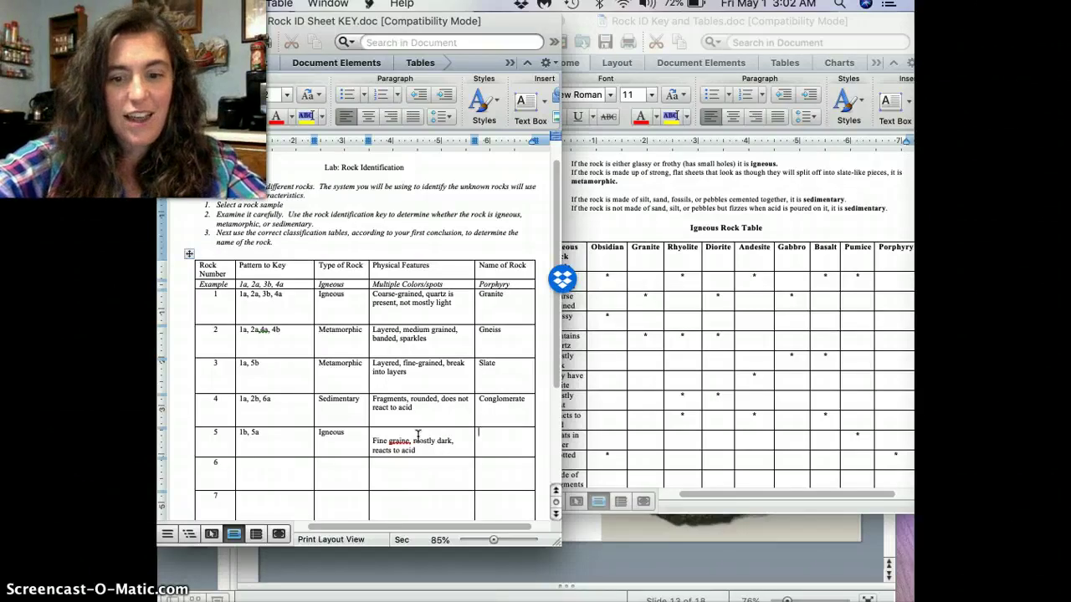
text(salt)
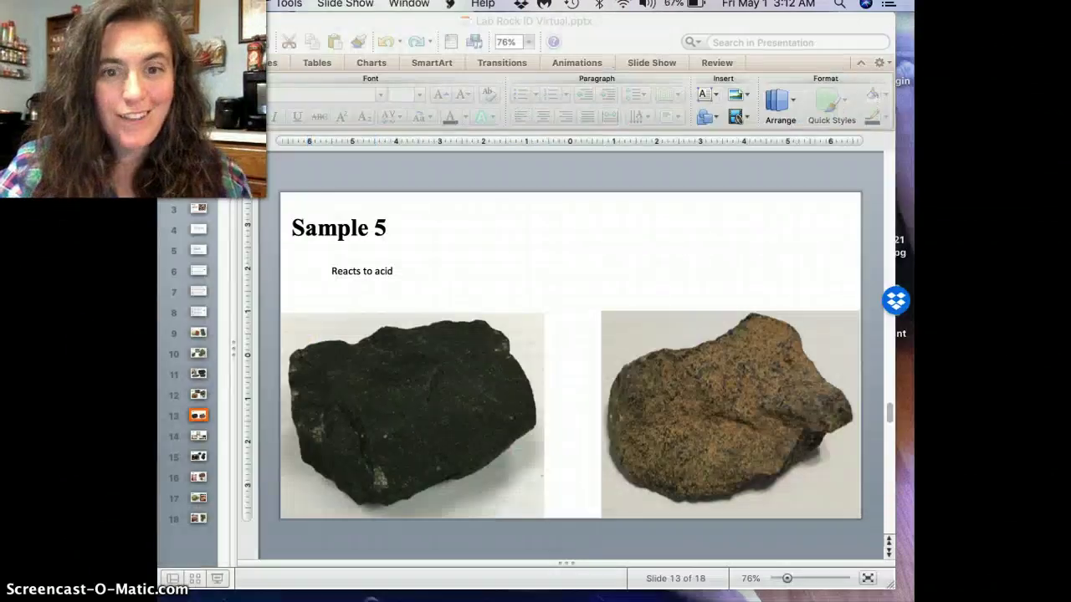
Step: Preview slides 14 and 15, showing Sample 6 and Sample 7
click(199, 436)
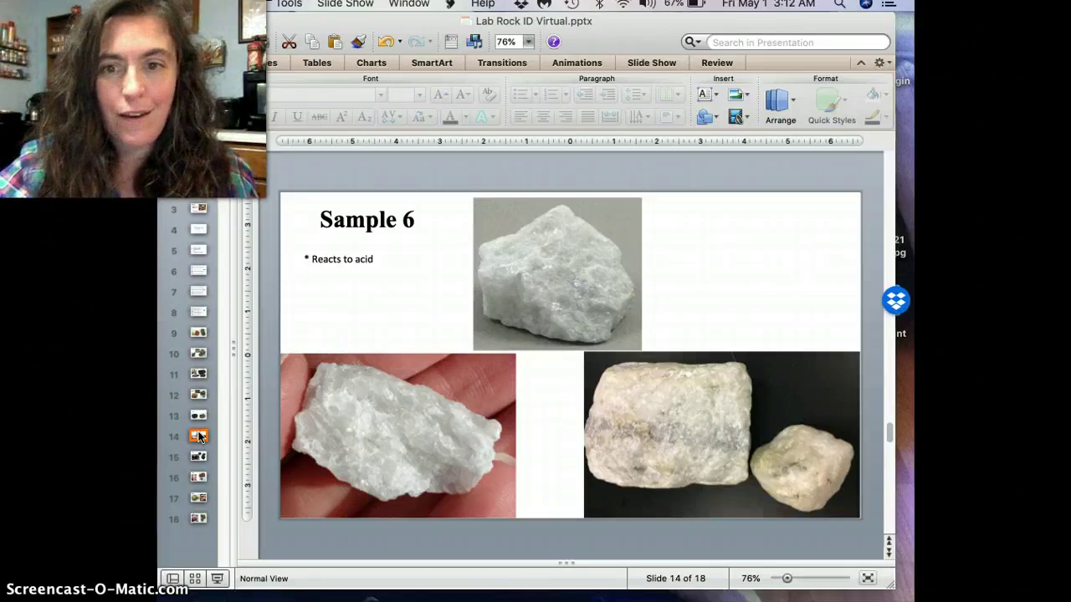
click(199, 456)
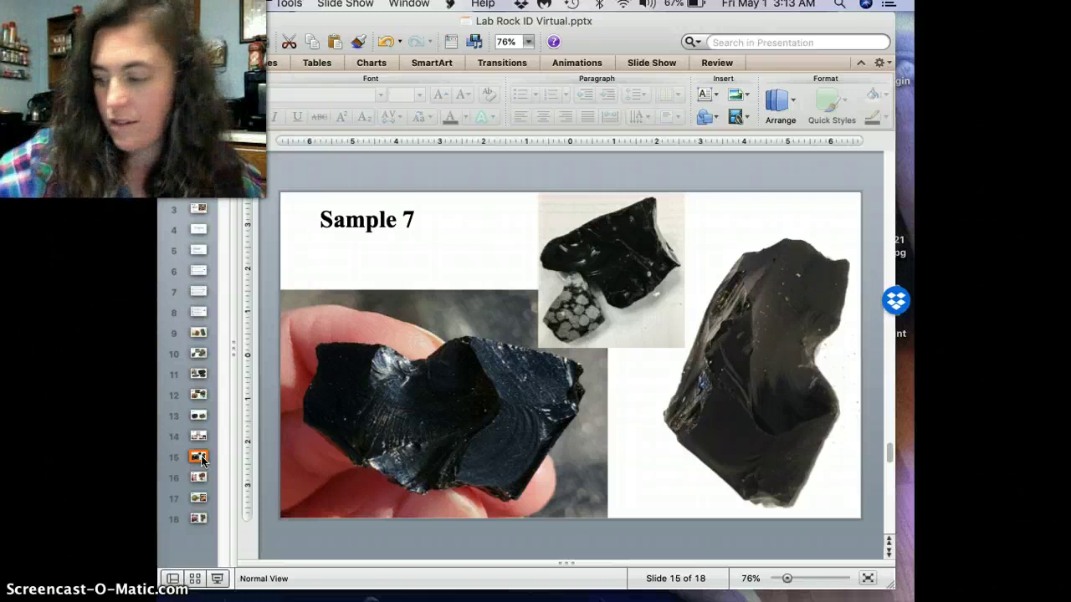
Step: Page through slides 16, 17 and 18, showing Samples 8, 9 and 10
click(198, 480)
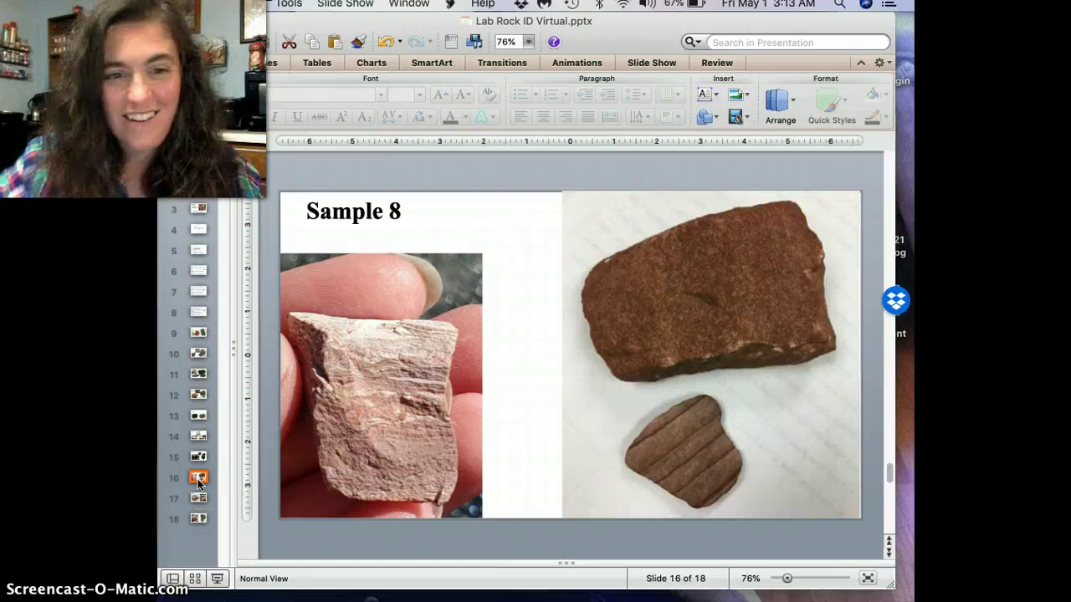
click(199, 500)
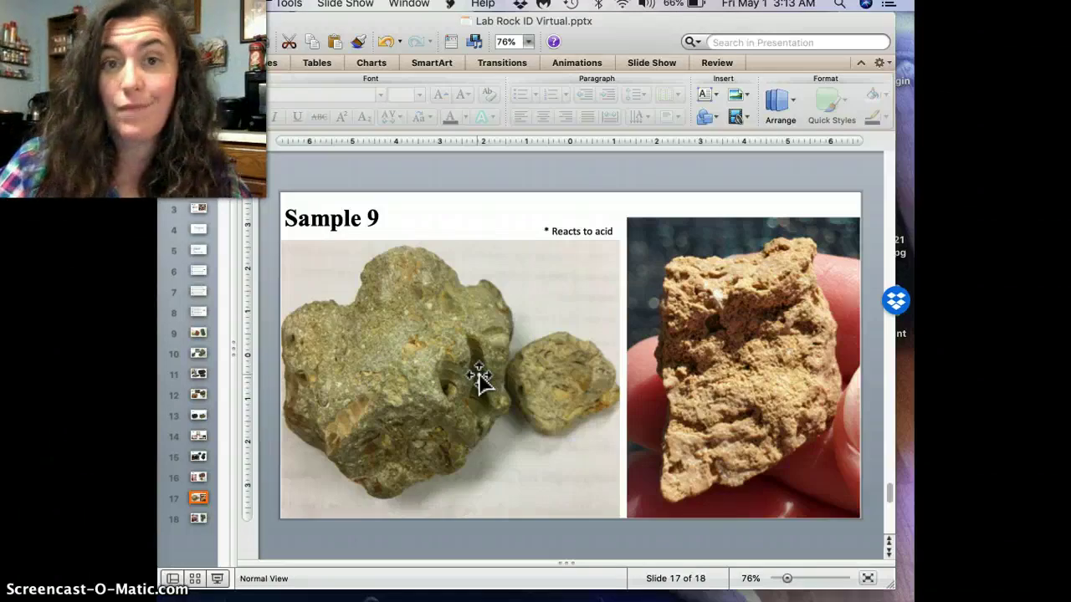
click(198, 517)
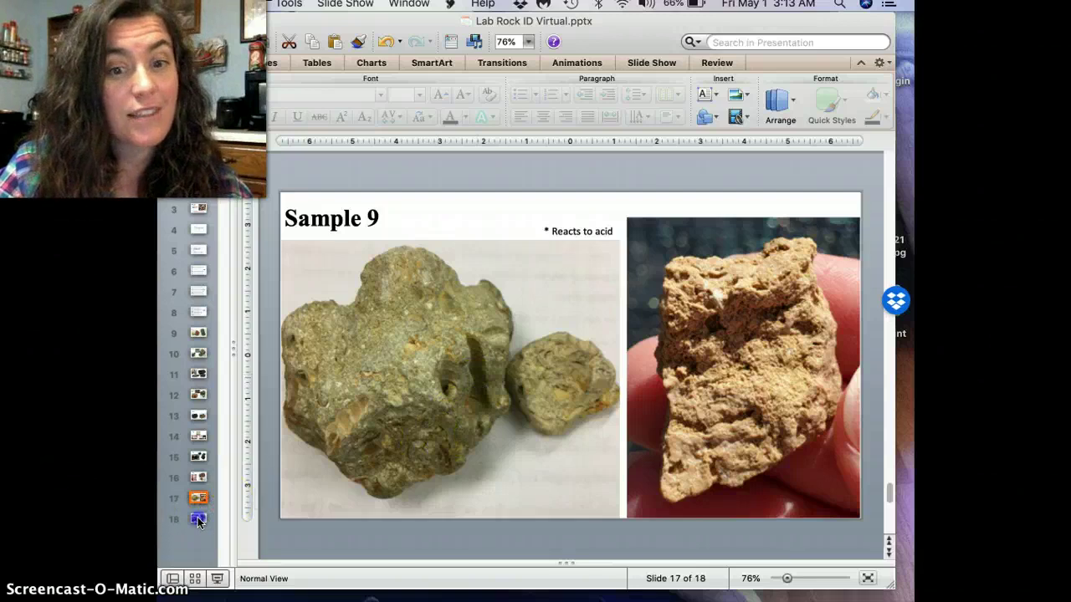